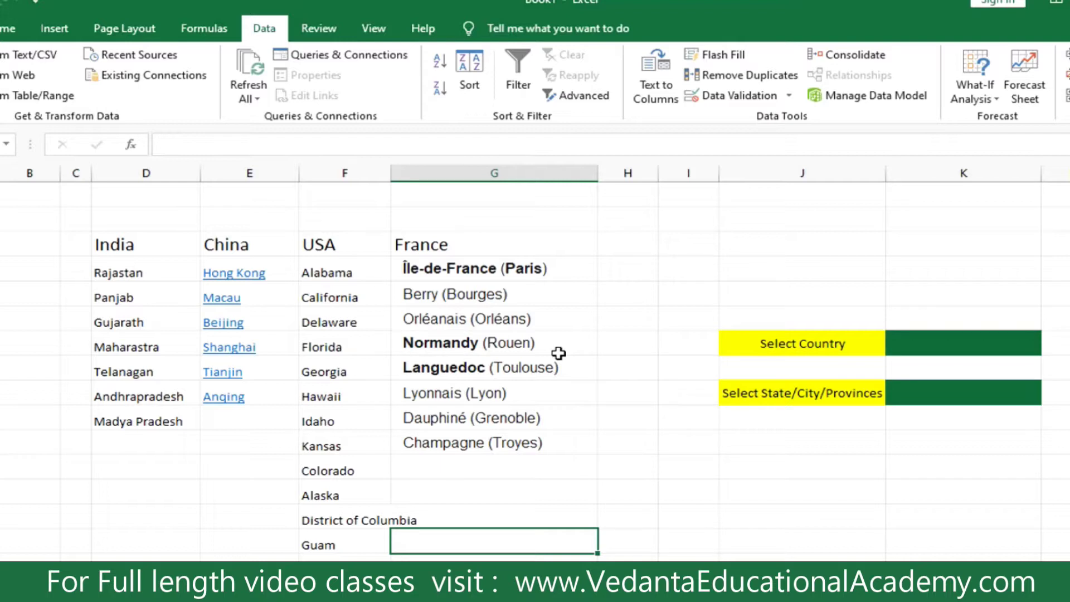
pyautogui.click(957, 343)
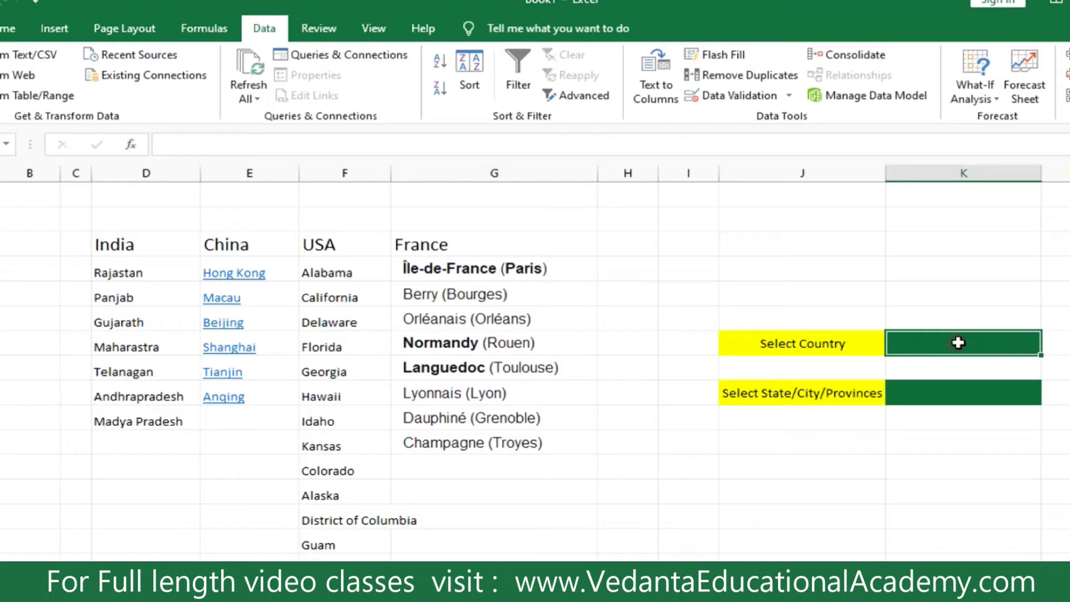
pyautogui.click(942, 392)
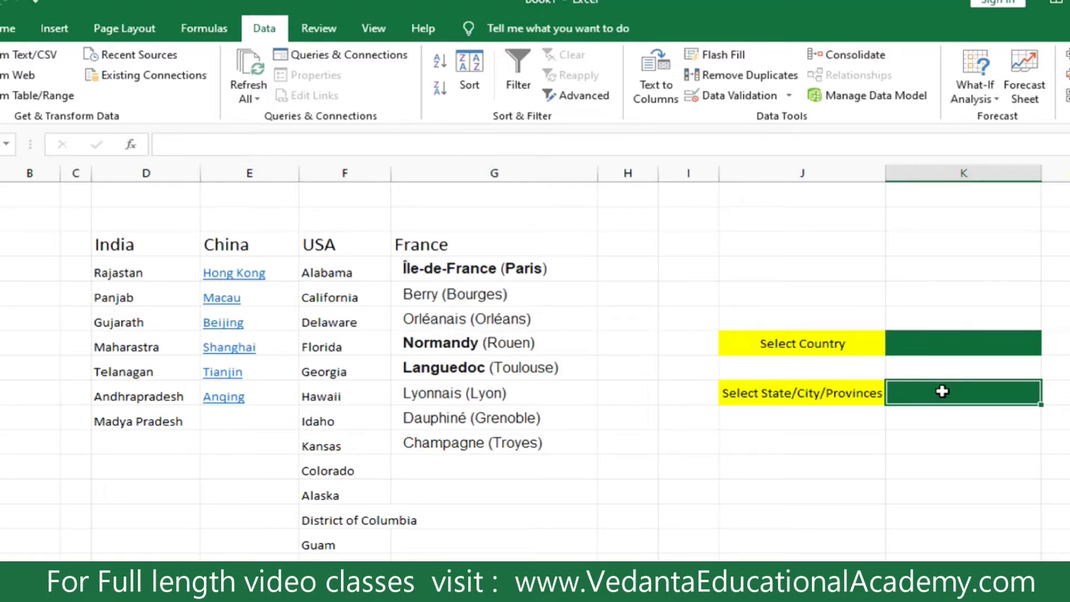
pyautogui.click(945, 348)
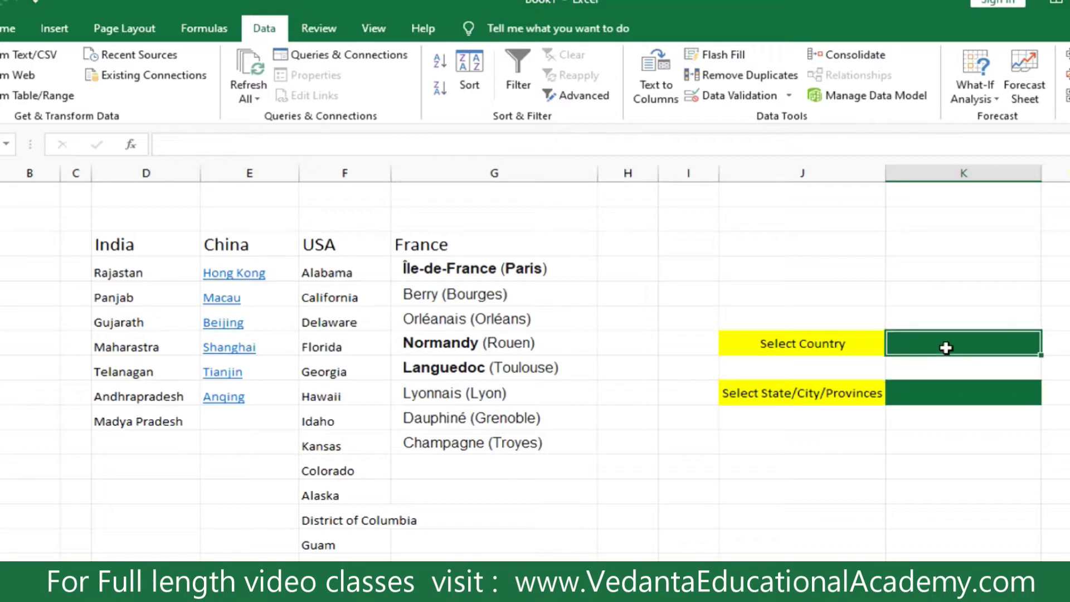
pyautogui.click(921, 397)
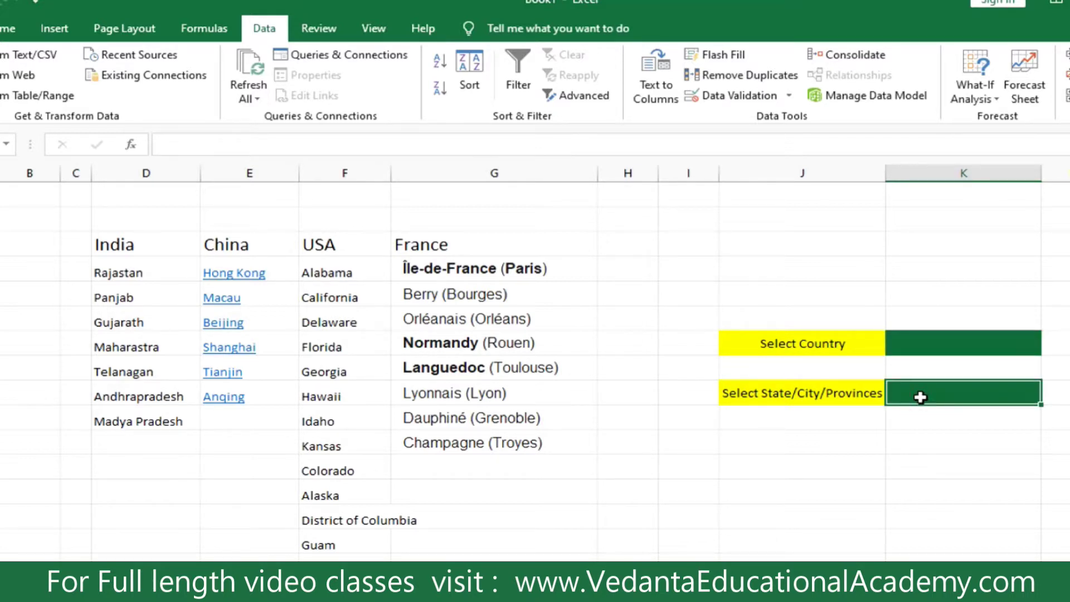
pyautogui.click(927, 352)
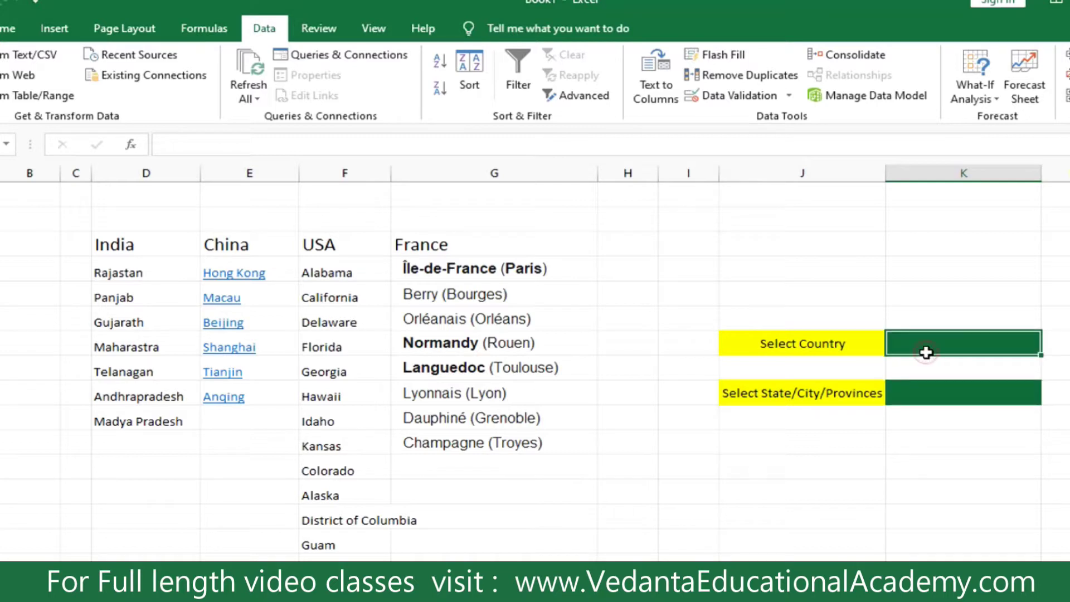
pyautogui.click(927, 385)
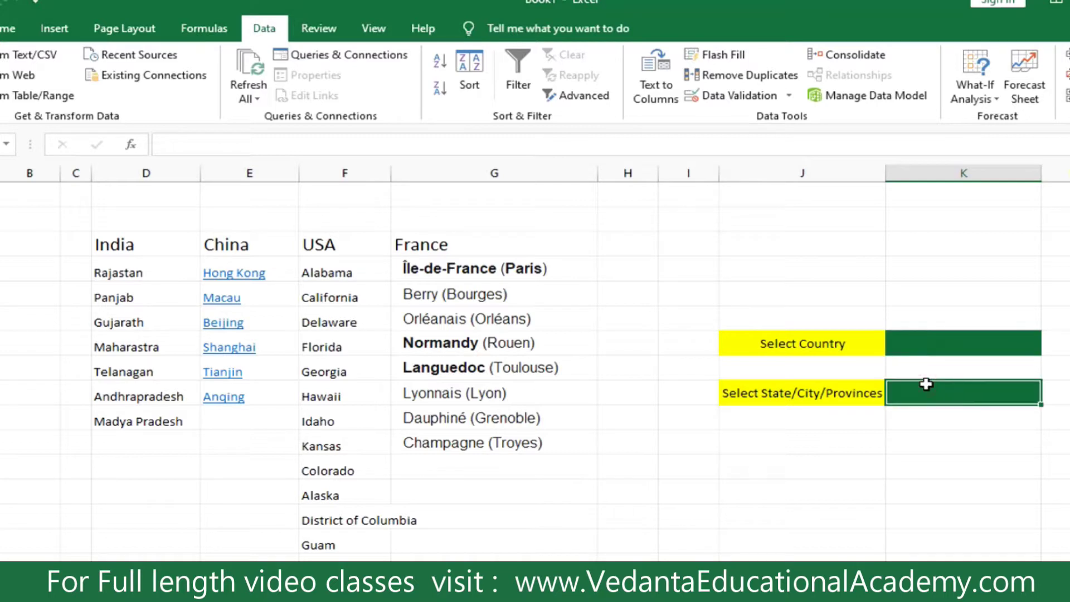
pyautogui.click(804, 458)
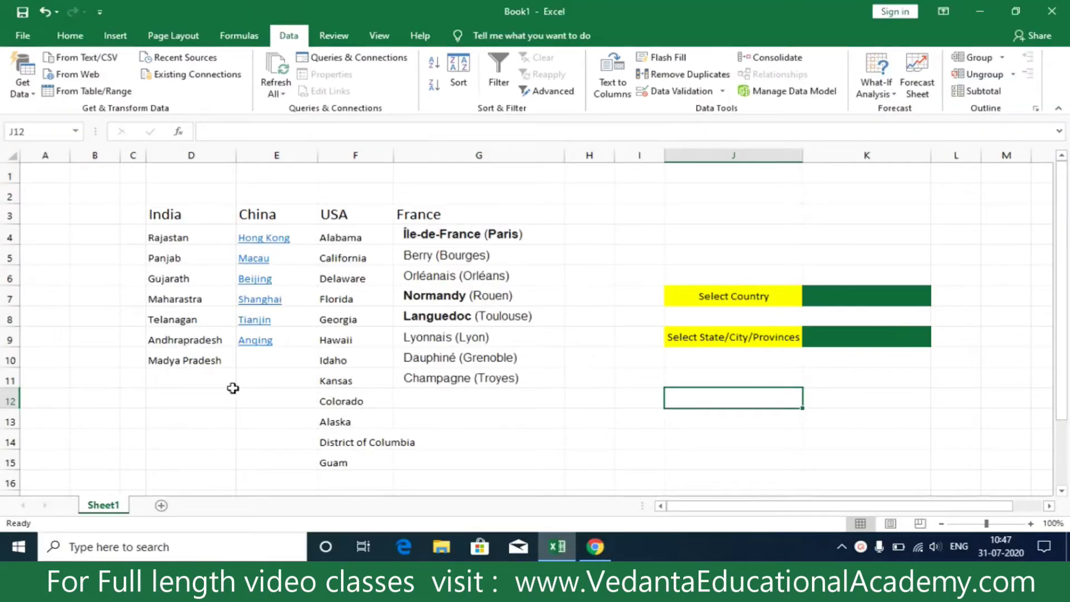
# Check the range names assigned to the entries under the India, China and USA headings
pyautogui.click(194, 362)
pyautogui.moveTo(194, 363); pyautogui.dragTo(165, 239)
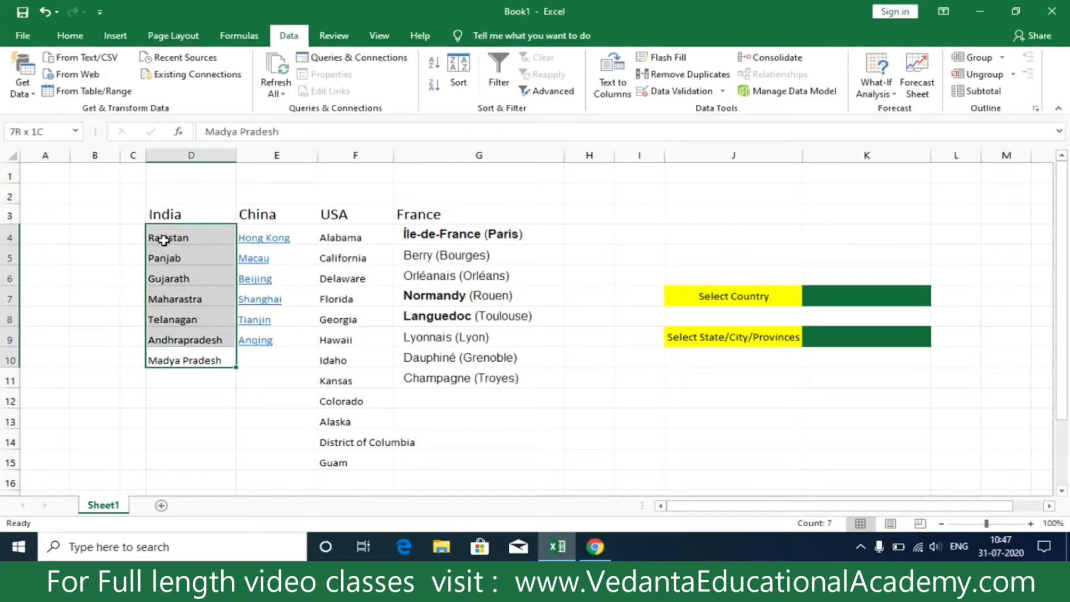
pyautogui.click(182, 444)
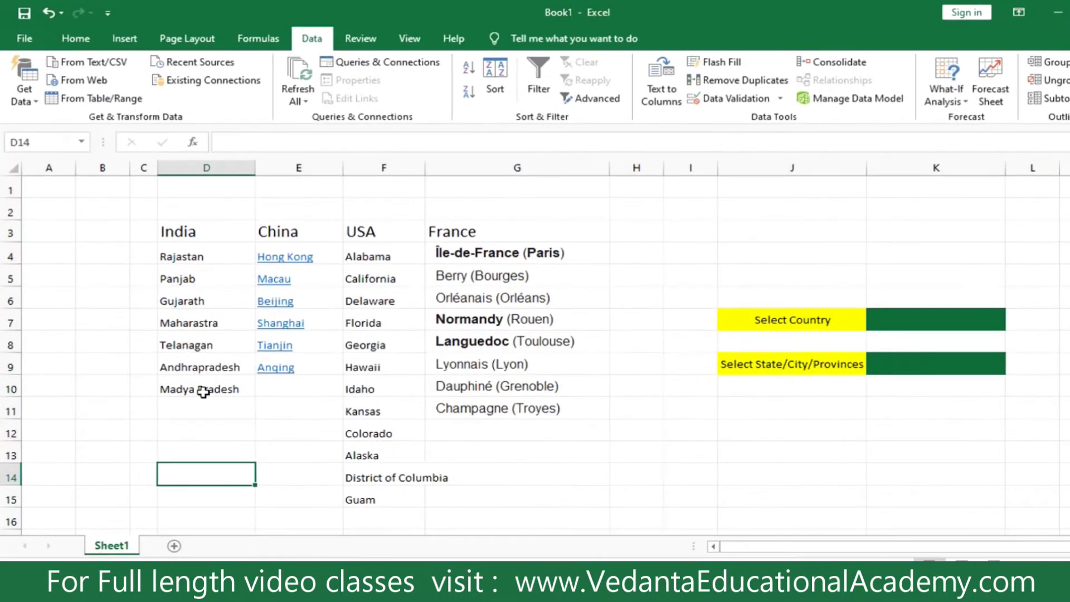
pyautogui.moveTo(204, 391); pyautogui.dragTo(205, 255)
pyautogui.moveTo(299, 366); pyautogui.dragTo(296, 255)
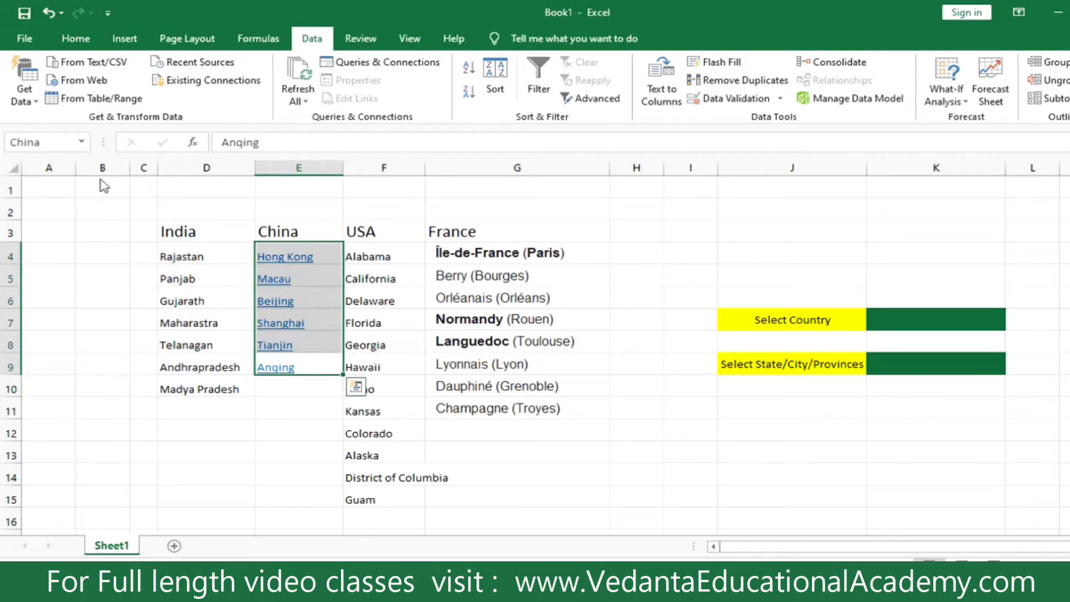
pyautogui.moveTo(375, 498); pyautogui.dragTo(390, 255)
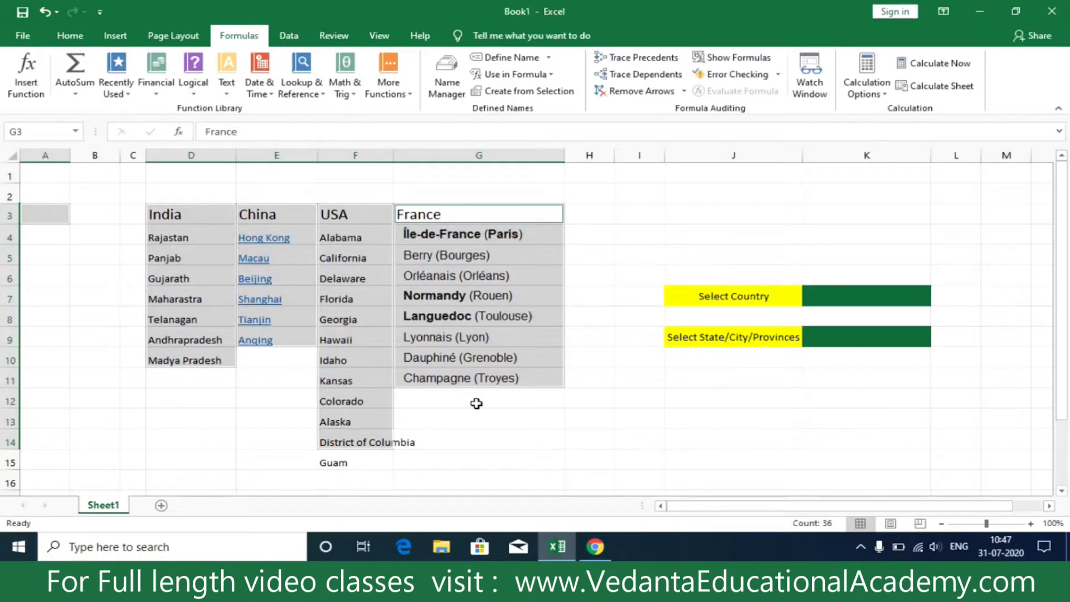
pyautogui.click(469, 432)
pyautogui.moveTo(184, 241); pyautogui.dragTo(200, 362)
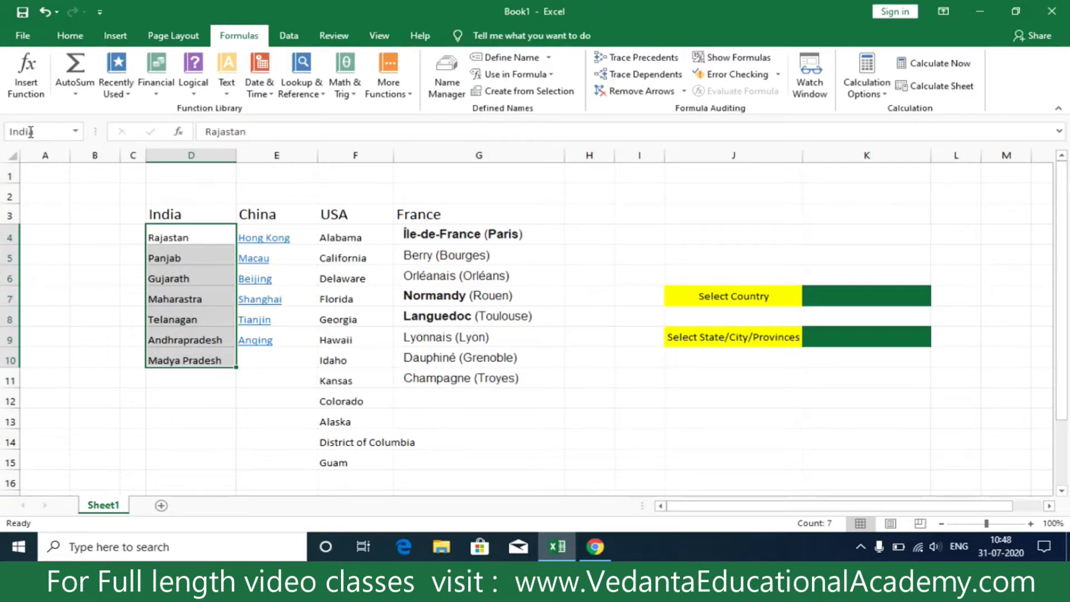
pyautogui.moveTo(270, 237); pyautogui.dragTo(288, 337)
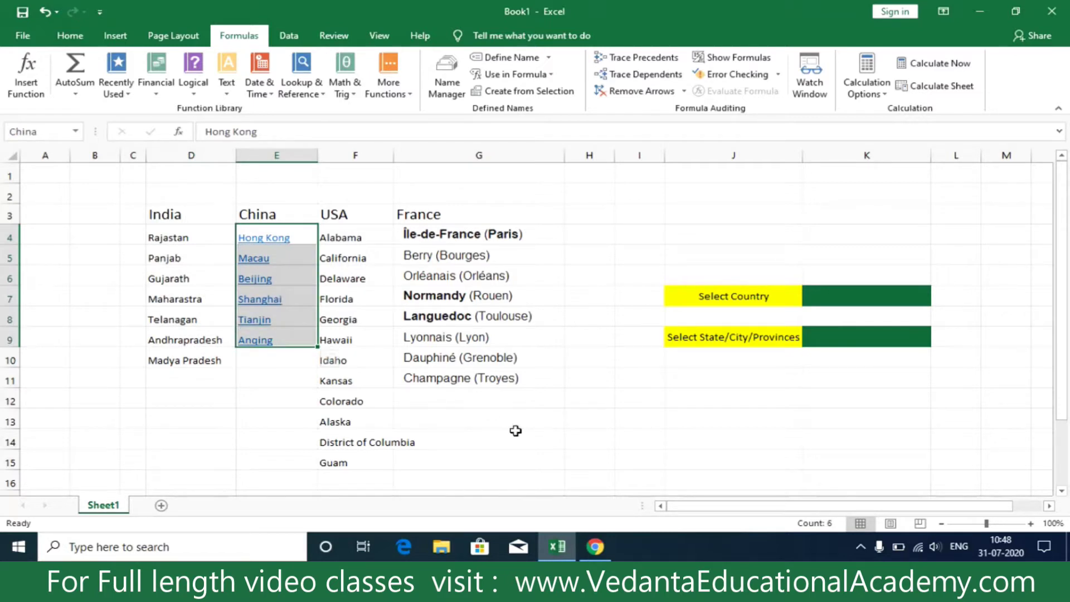
pyautogui.click(239, 416)
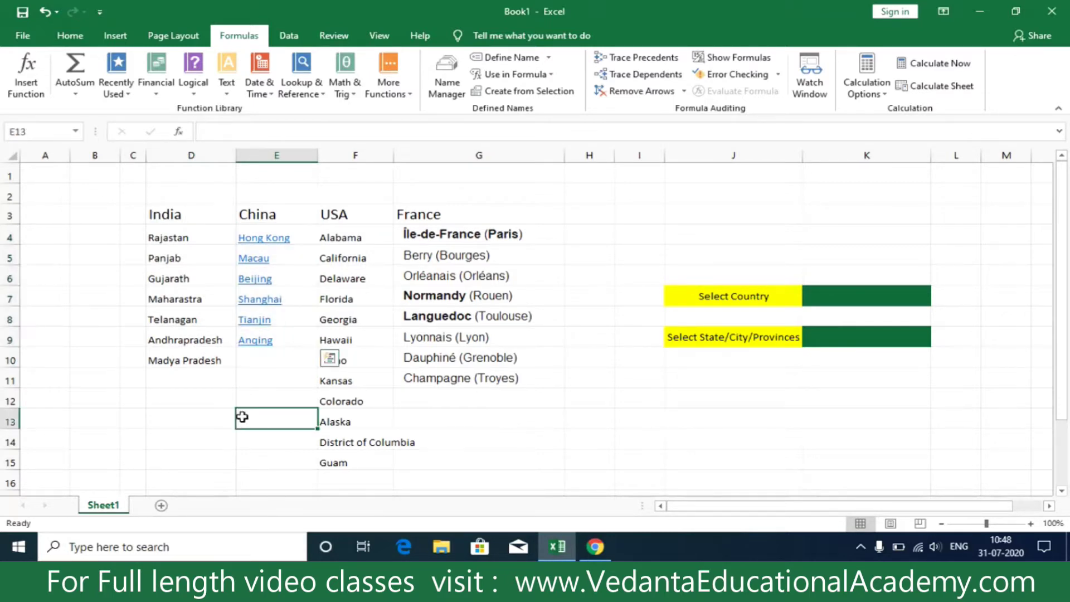
pyautogui.keyDown('shift'); pyautogui.moveTo(190, 214); pyautogui.dragTo(197, 331); pyautogui.keyUp('shift')
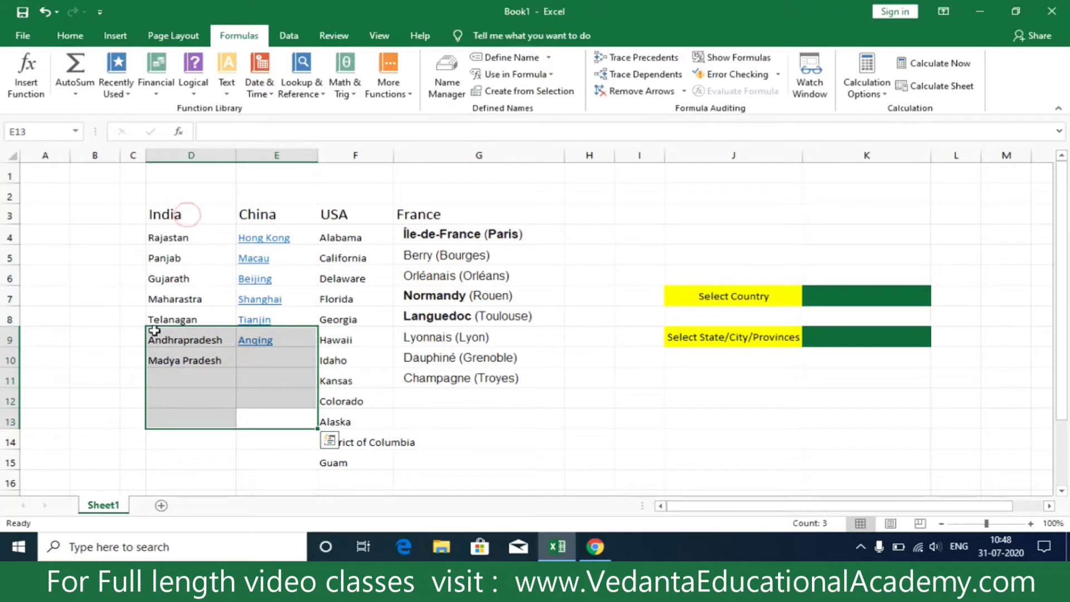
pyautogui.click(94, 255)
pyautogui.moveTo(186, 211); pyautogui.dragTo(178, 320)
pyautogui.click(193, 418)
# Create named ranges from the India, China, USA and France columns including their headings, using the top row as names
pyautogui.moveTo(194, 216); pyautogui.dragTo(199, 350)
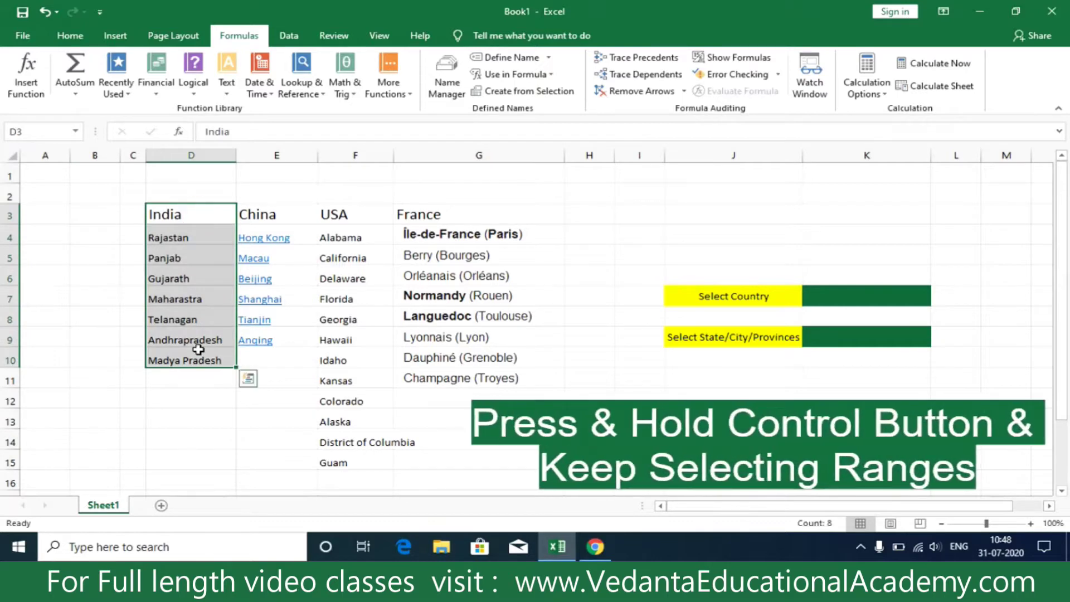
pyautogui.moveTo(271, 217); pyautogui.dragTo(272, 340)
pyautogui.keyDown('ctrl'); pyautogui.click(355, 215); pyautogui.keyUp('ctrl')
pyautogui.moveTo(356, 215); pyautogui.dragTo(370, 466)
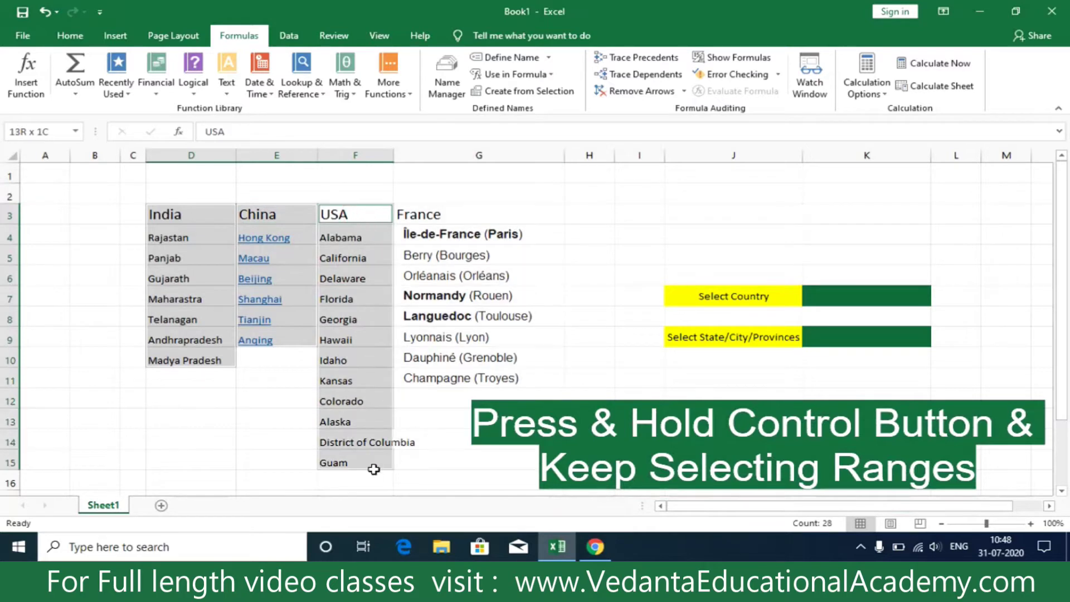
pyautogui.keyDown('ctrl'); pyautogui.click(429, 215); pyautogui.keyUp('ctrl')
pyautogui.moveTo(430, 215); pyautogui.dragTo(443, 380)
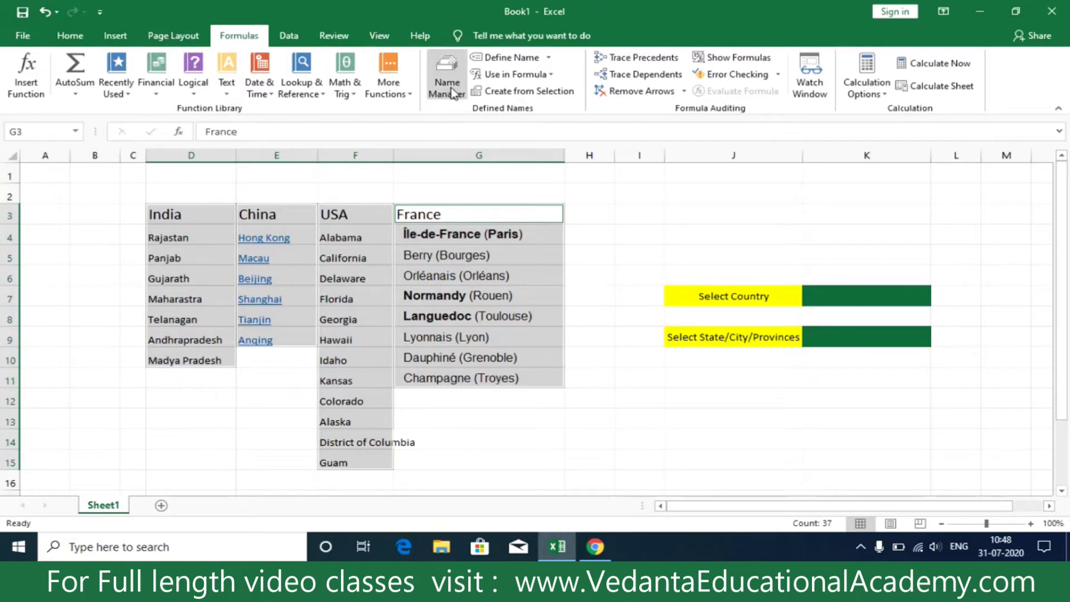
pyautogui.click(505, 99)
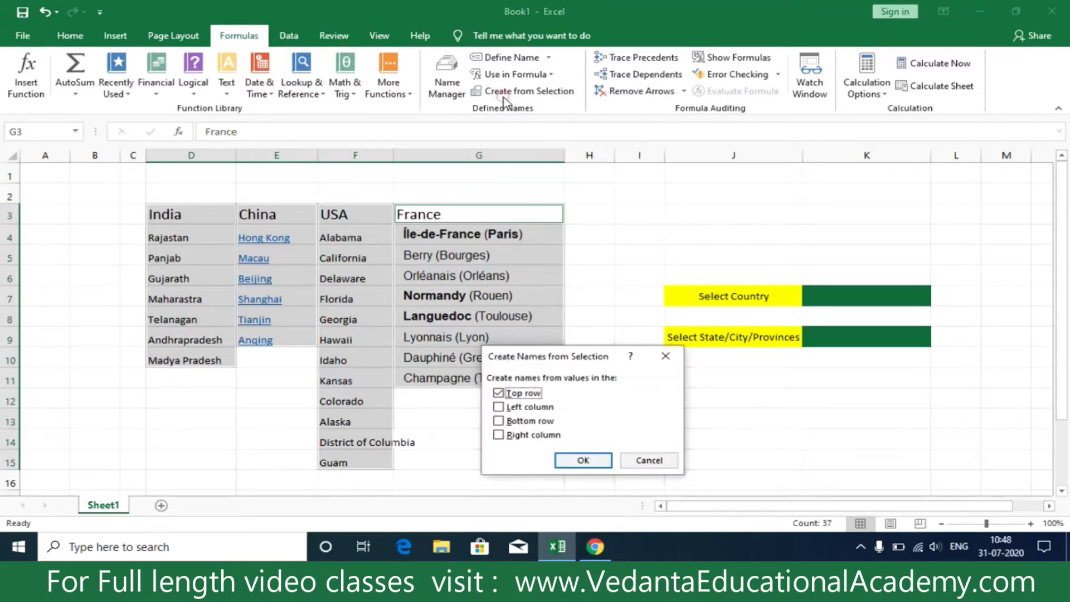
pyautogui.moveTo(580, 370); pyautogui.dragTo(597, 271)
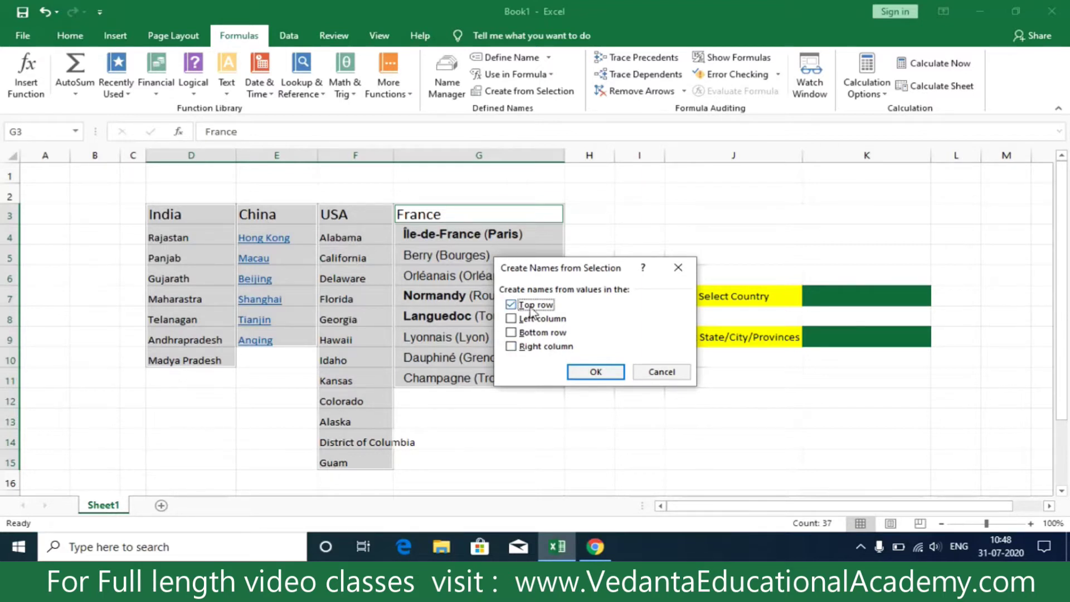
pyautogui.click(596, 370)
# Check the range name assigned to the list of entries under USA
pyautogui.click(515, 417)
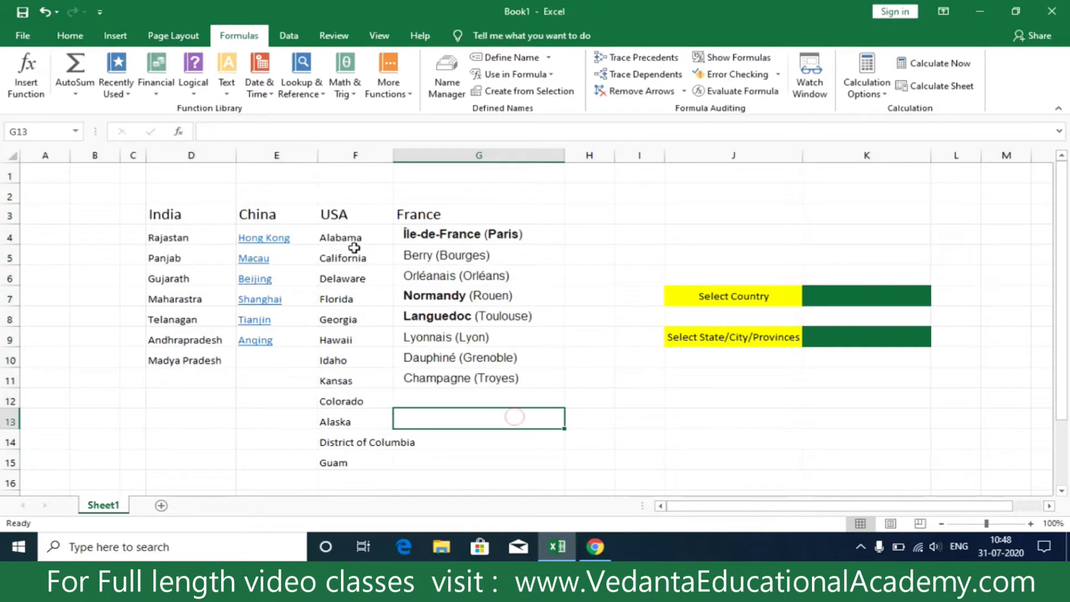
pyautogui.moveTo(351, 237); pyautogui.dragTo(336, 461)
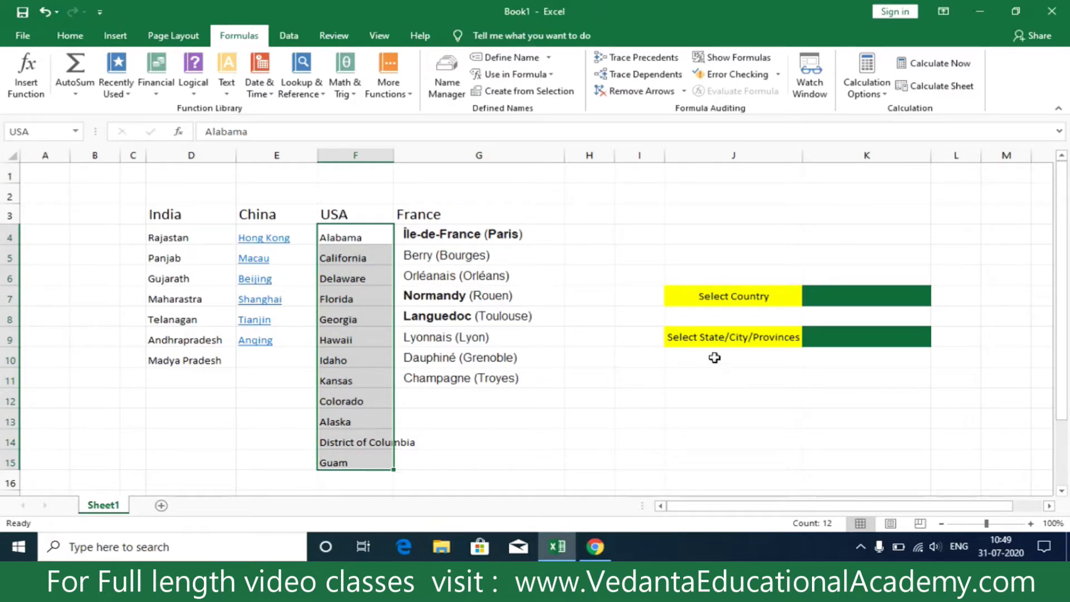
pyautogui.click(761, 412)
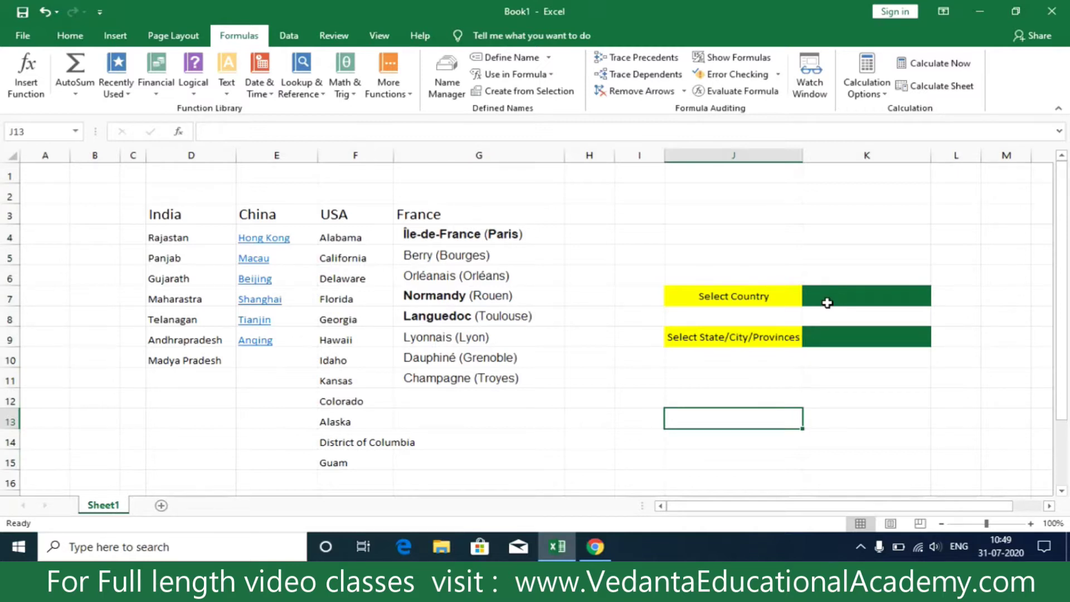
pyautogui.click(823, 298)
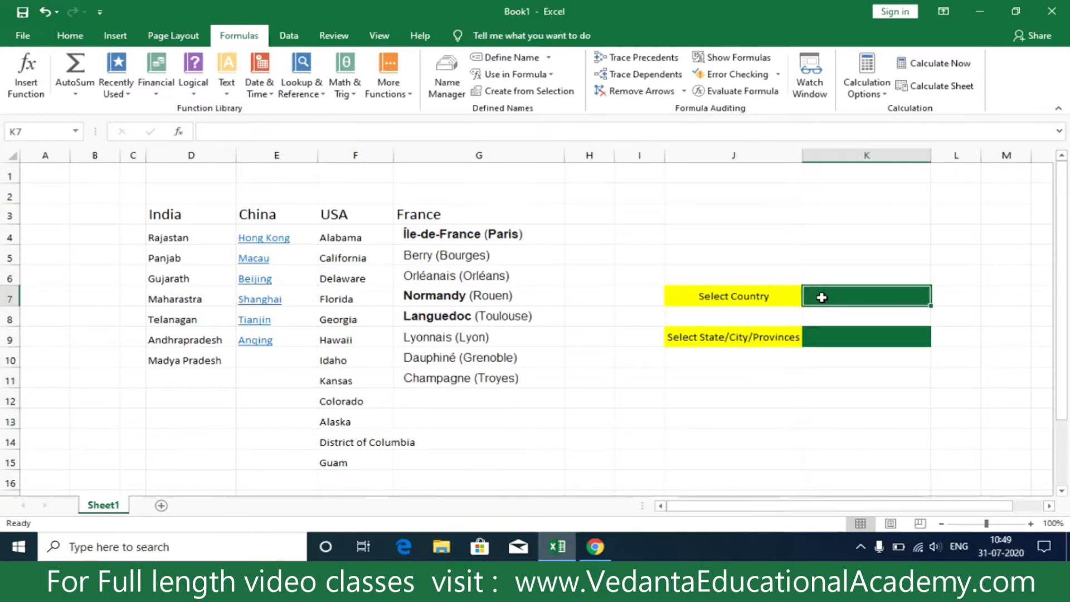
pyautogui.write('=')
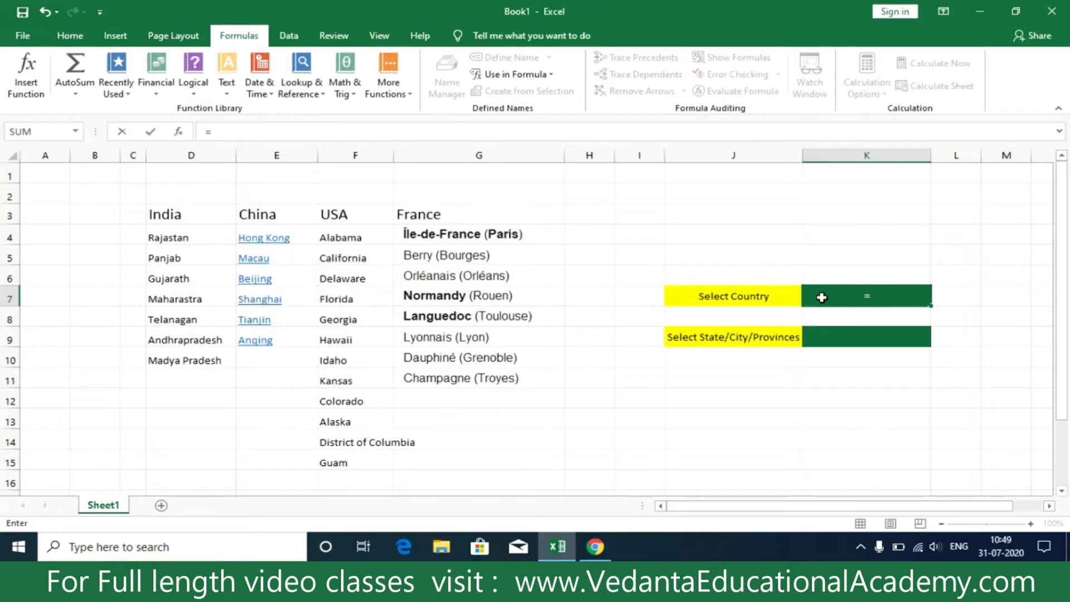
pyautogui.press('Escape')
pyautogui.click(845, 384)
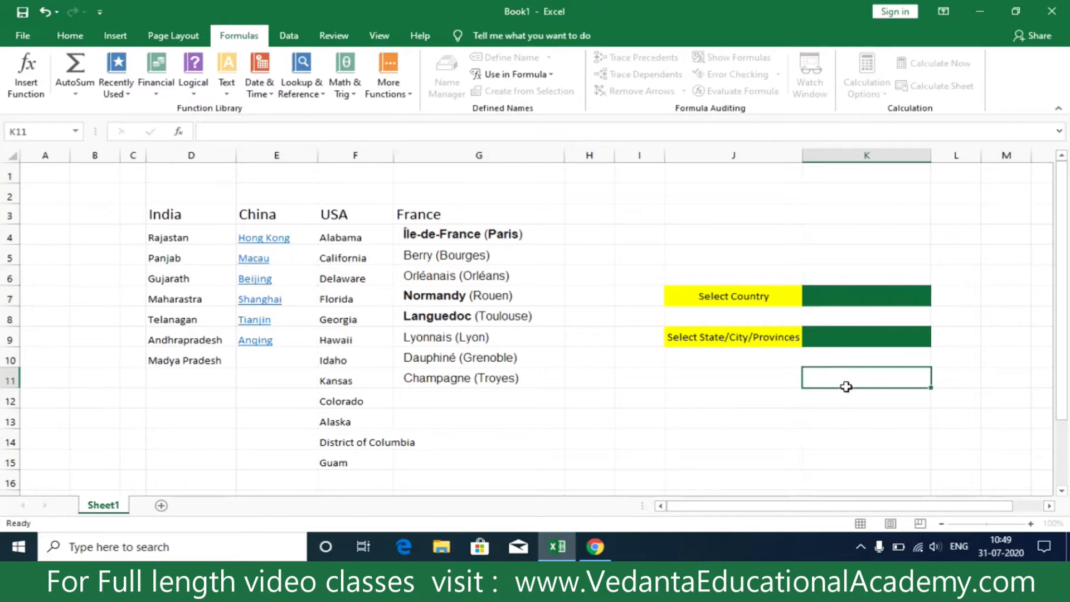
# Add List data validation to the Select Country cell K7, using the four country headings D3:G3 as the source
pyautogui.click(861, 297)
pyautogui.click(289, 36)
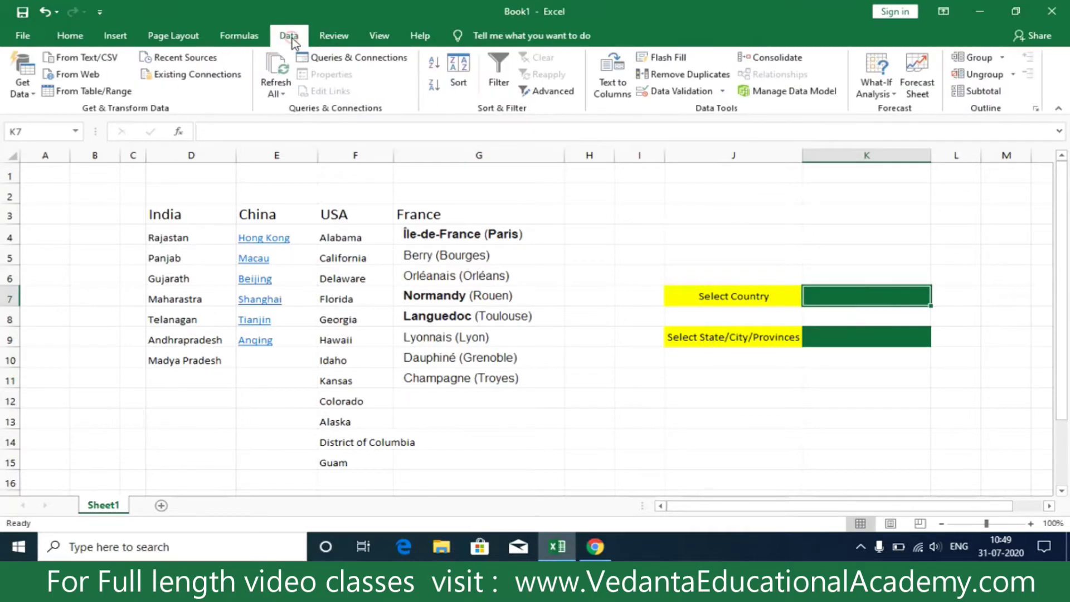
pyautogui.click(676, 91)
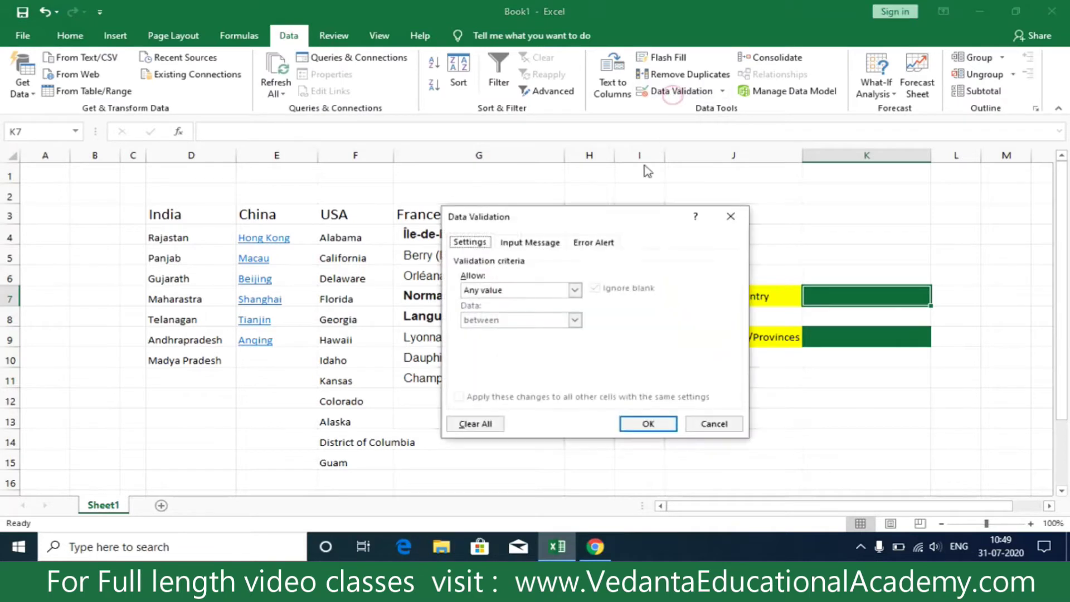
pyautogui.click(534, 289)
pyautogui.click(505, 327)
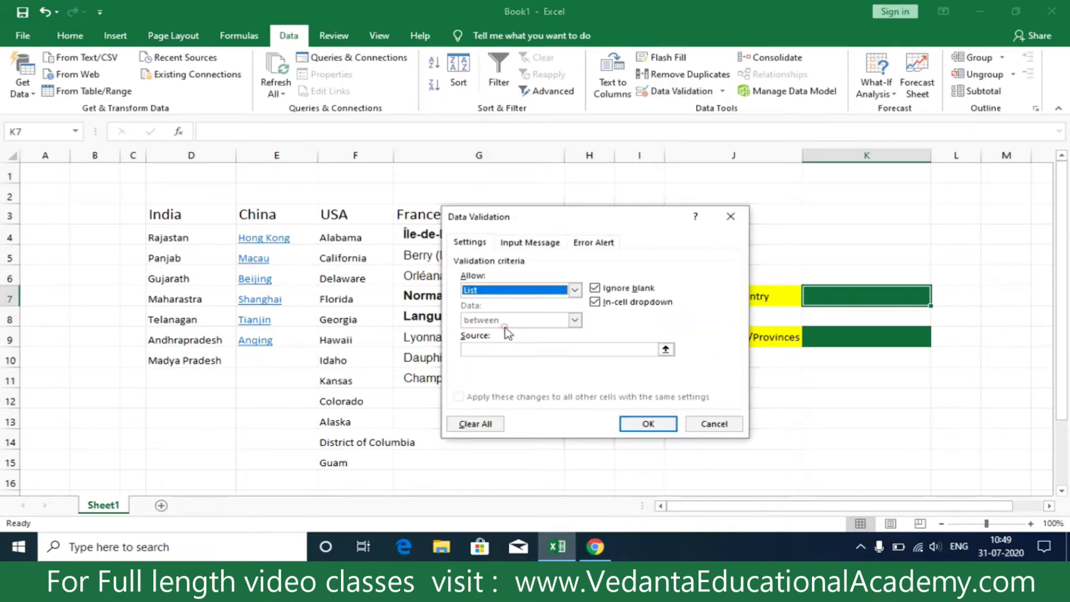
pyautogui.moveTo(549, 221); pyautogui.dragTo(462, 329)
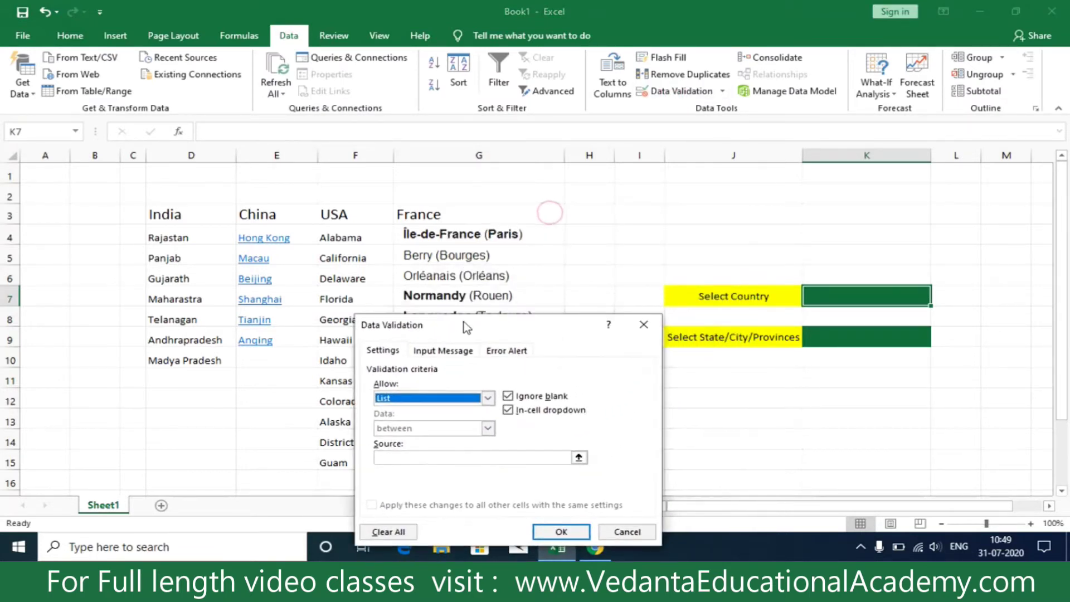
pyautogui.click(579, 458)
pyautogui.moveTo(157, 212); pyautogui.dragTo(401, 214)
pyautogui.click(652, 344)
pyautogui.click(563, 533)
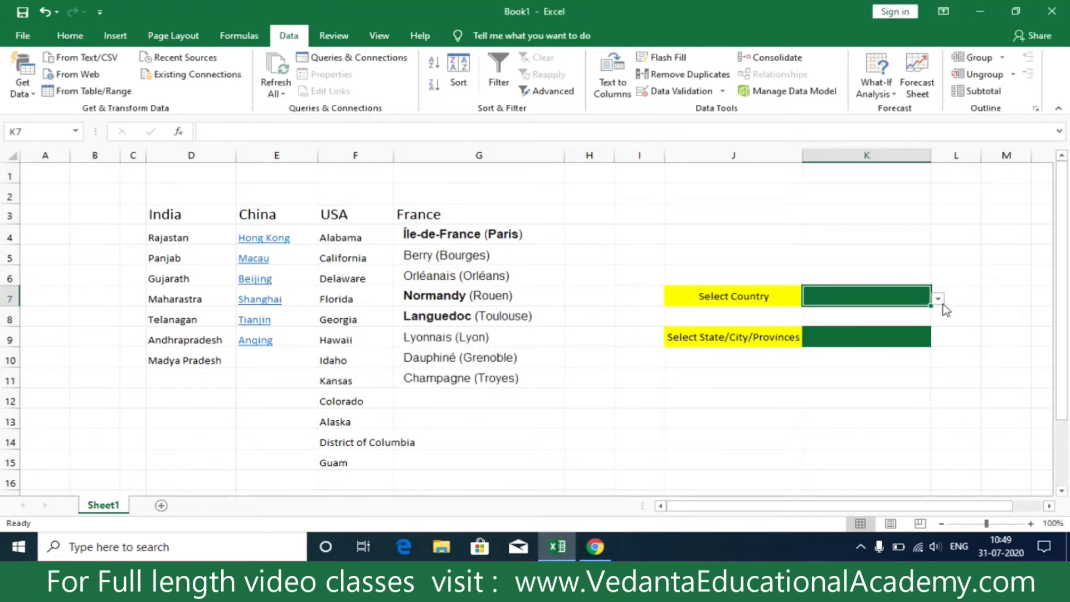
# Test the Select Country dropdown by choosing India, China and finally USA
pyautogui.click(938, 299)
pyautogui.click(912, 312)
pyautogui.click(938, 300)
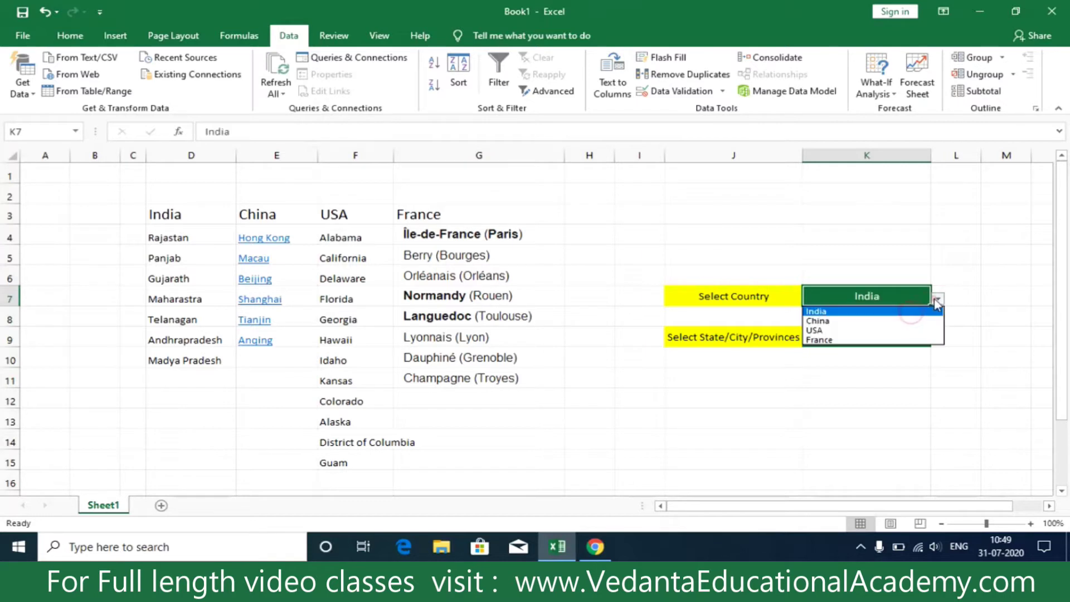
pyautogui.click(905, 320)
pyautogui.click(938, 299)
pyautogui.click(903, 331)
# Start a data validation rule for the Select State/City/Provinces cell K9 that allows a List
pyautogui.click(881, 335)
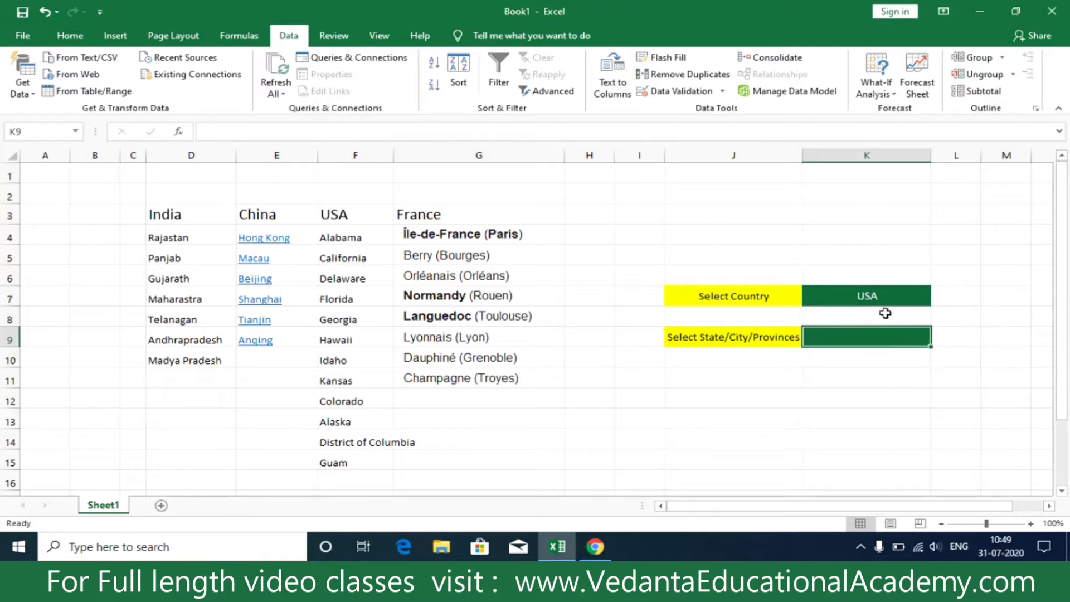
pyautogui.click(889, 297)
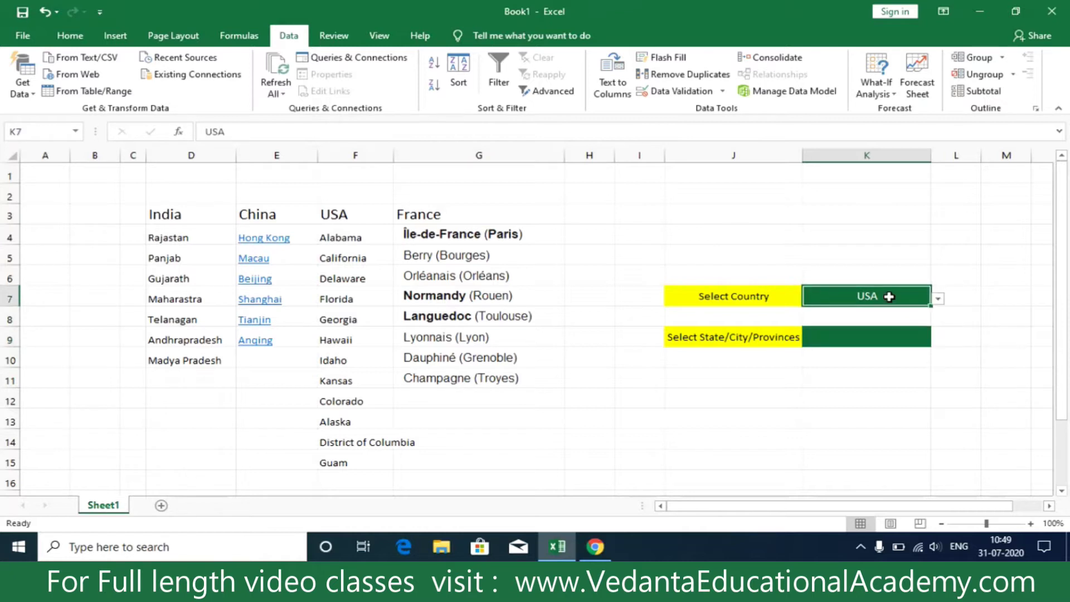
pyautogui.click(856, 339)
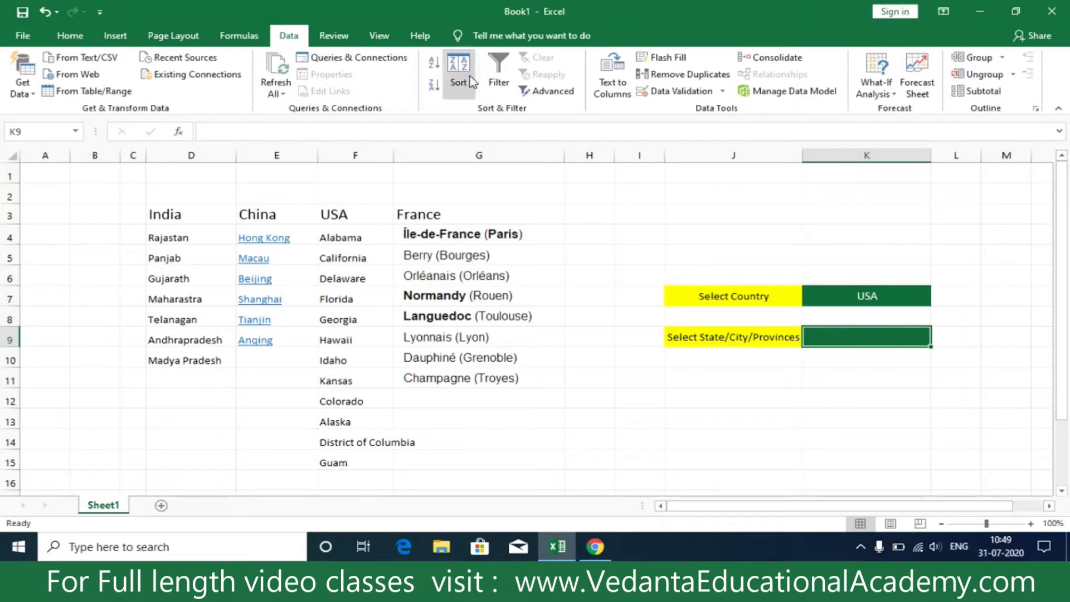
pyautogui.click(677, 91)
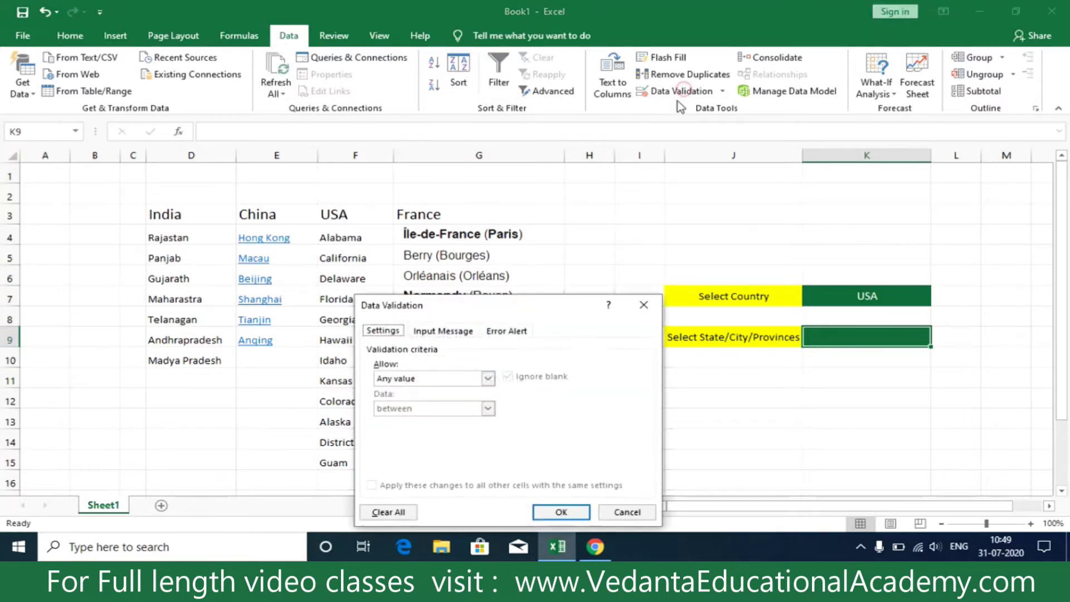
pyautogui.click(427, 379)
pyautogui.click(423, 418)
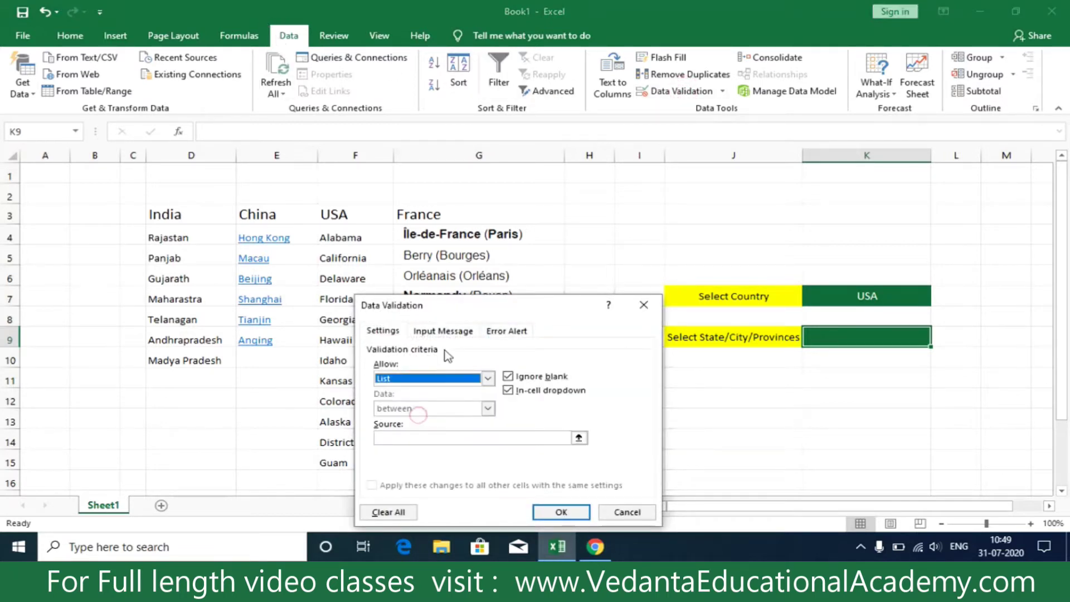
pyautogui.moveTo(470, 308); pyautogui.dragTo(761, 390)
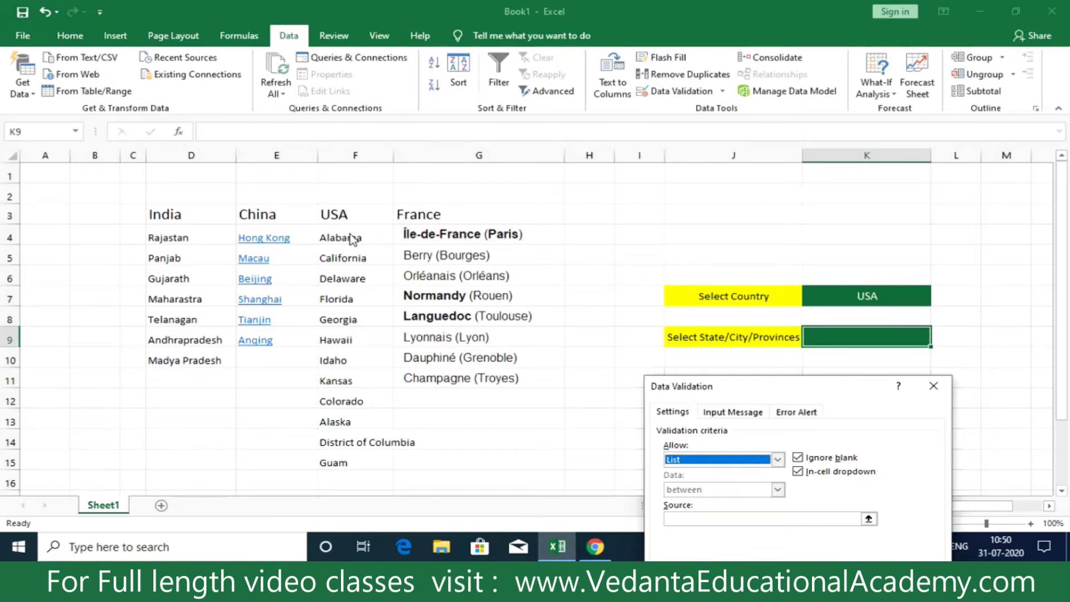
pyautogui.click(830, 402)
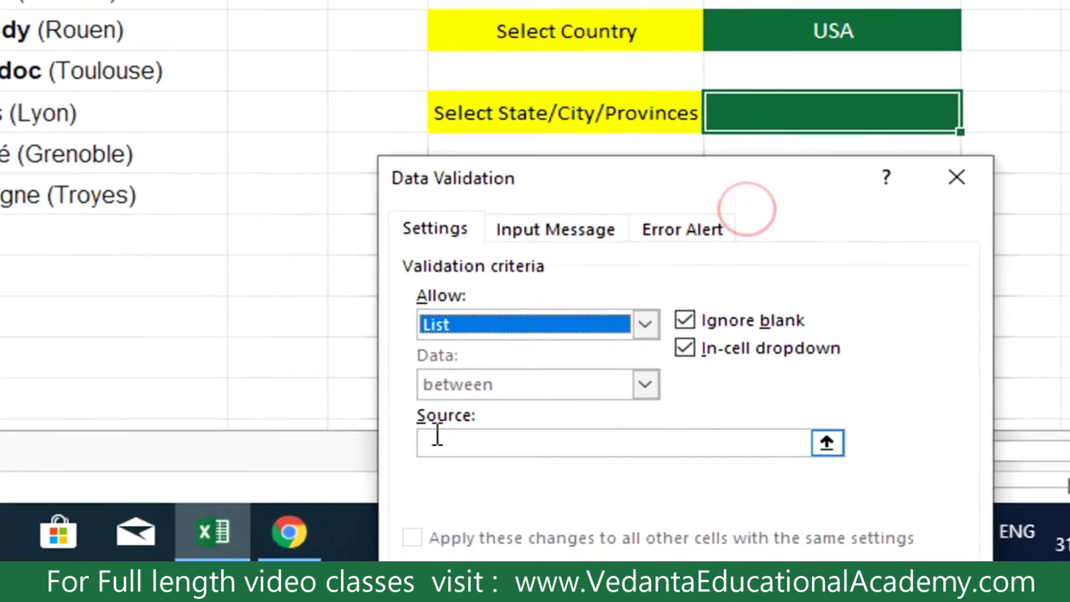
# Set the validation list source for K9 to =INDIRECT($K$7) and apply the rule
pyautogui.click(438, 437)
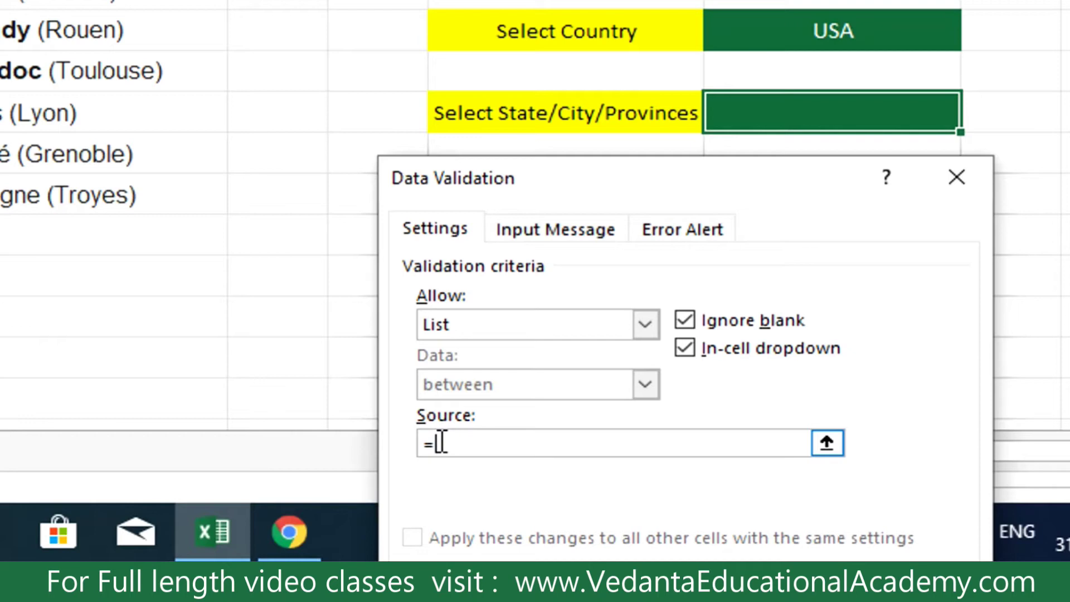
pyautogui.write('=INDIRECT(')
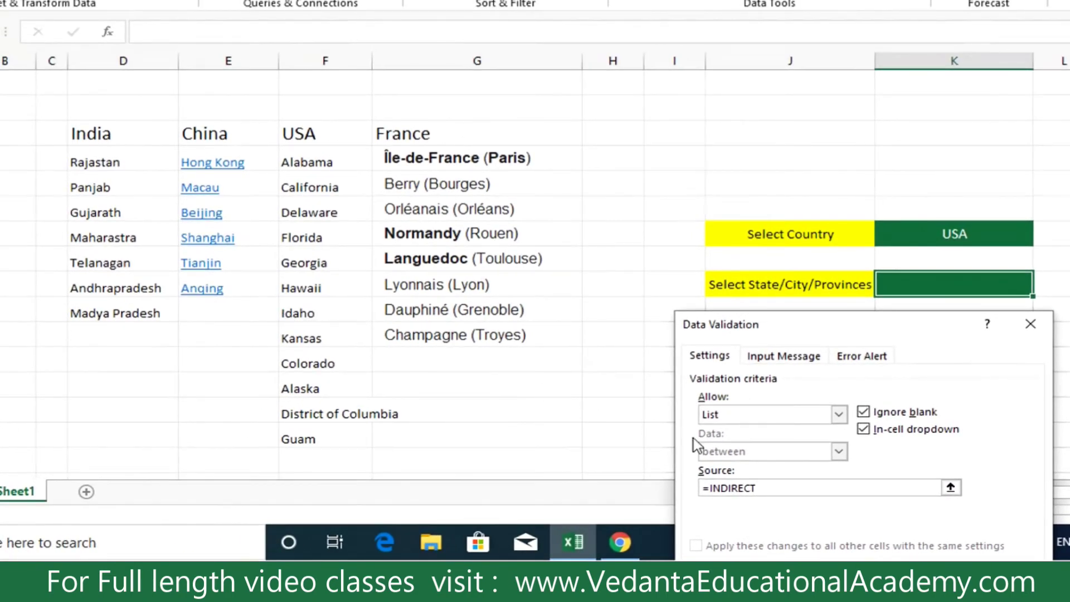
pyautogui.click(945, 236)
pyautogui.write(')')
pyautogui.moveTo(811, 329); pyautogui.dragTo(644, 137)
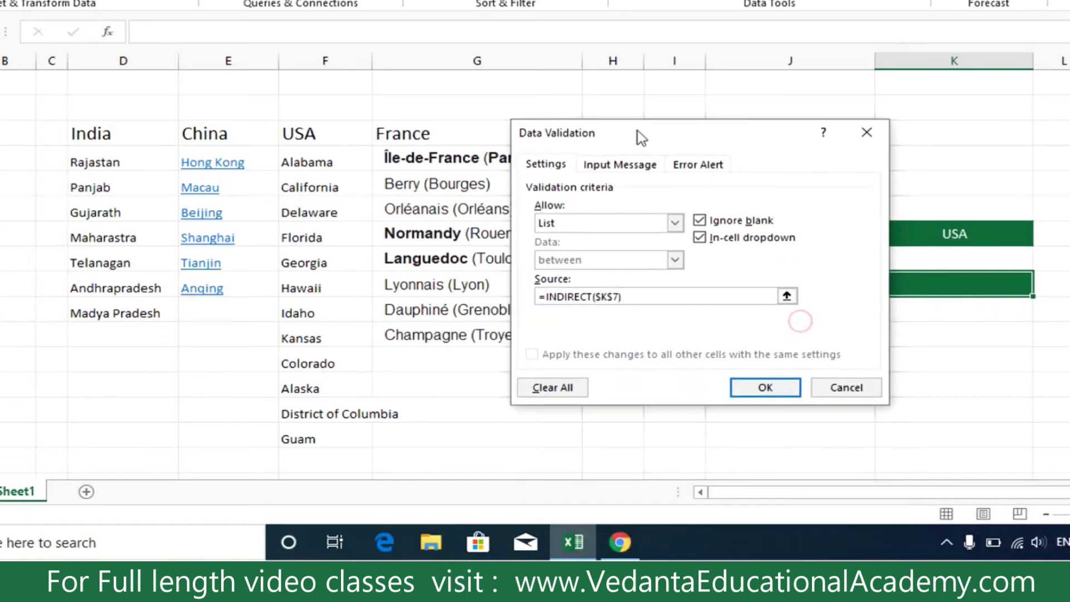
pyautogui.click(741, 387)
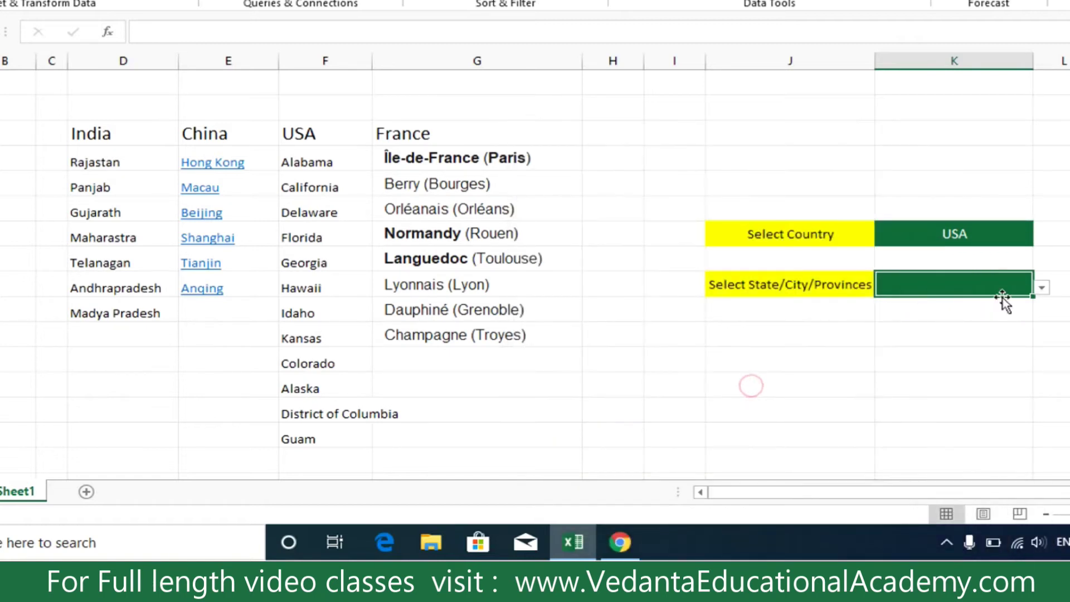
# Check the state dropdown for USA, and test it with India as the country by choosing Rajastan
pyautogui.click(1042, 288)
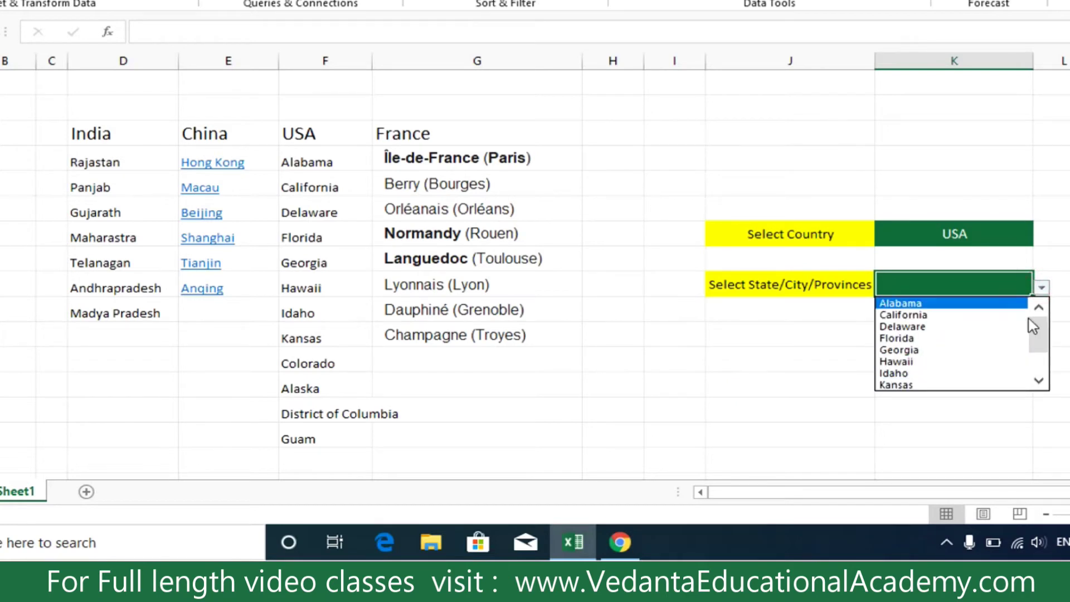
pyautogui.press('Escape')
pyautogui.click(1013, 232)
pyautogui.click(1042, 237)
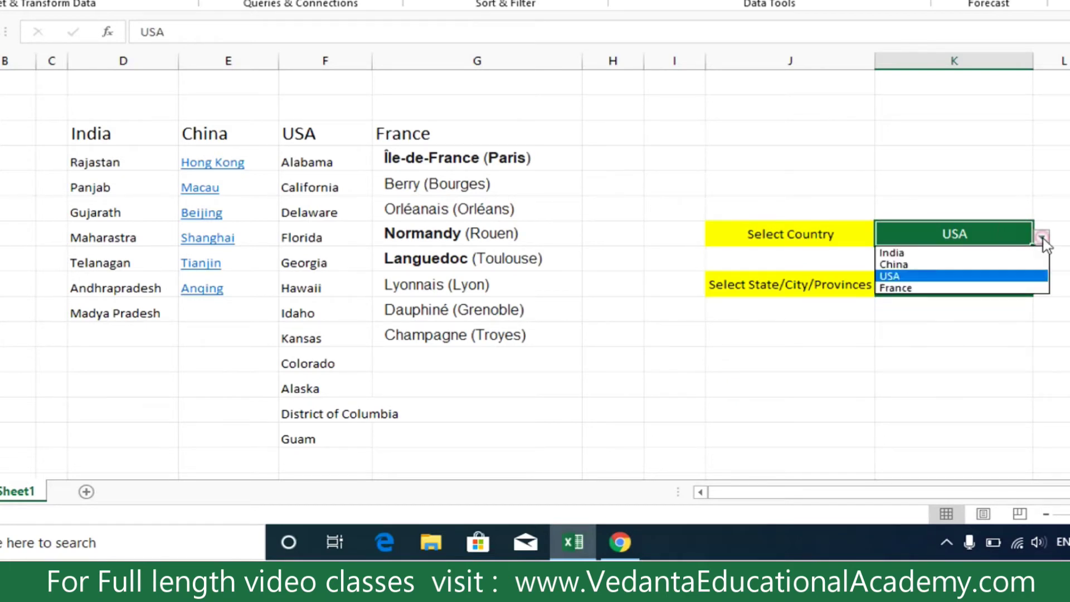
pyautogui.click(1002, 254)
pyautogui.click(1001, 290)
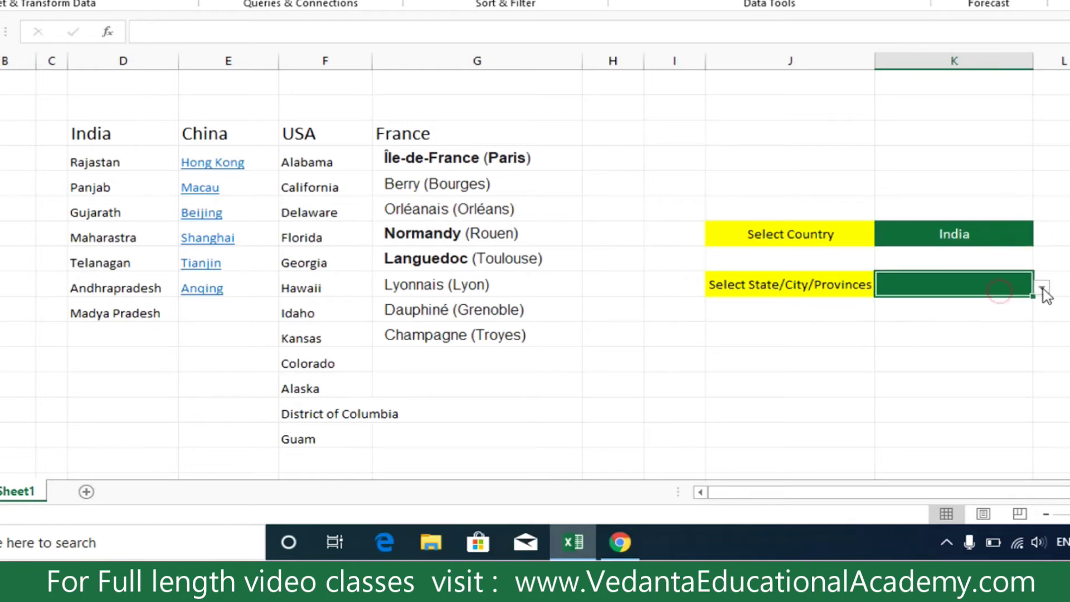
pyautogui.click(1041, 287)
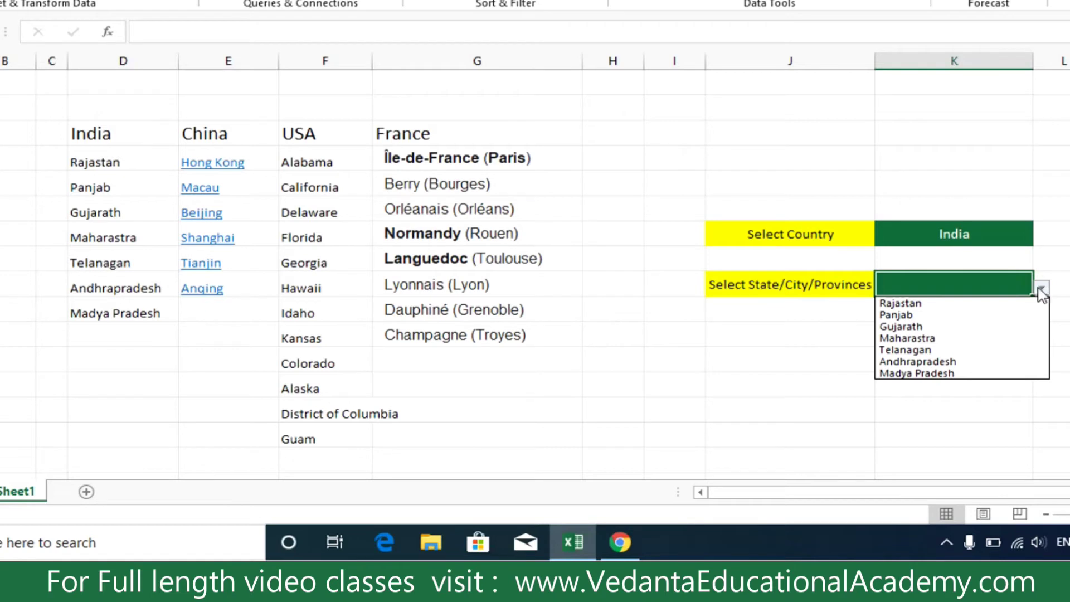
pyautogui.click(992, 304)
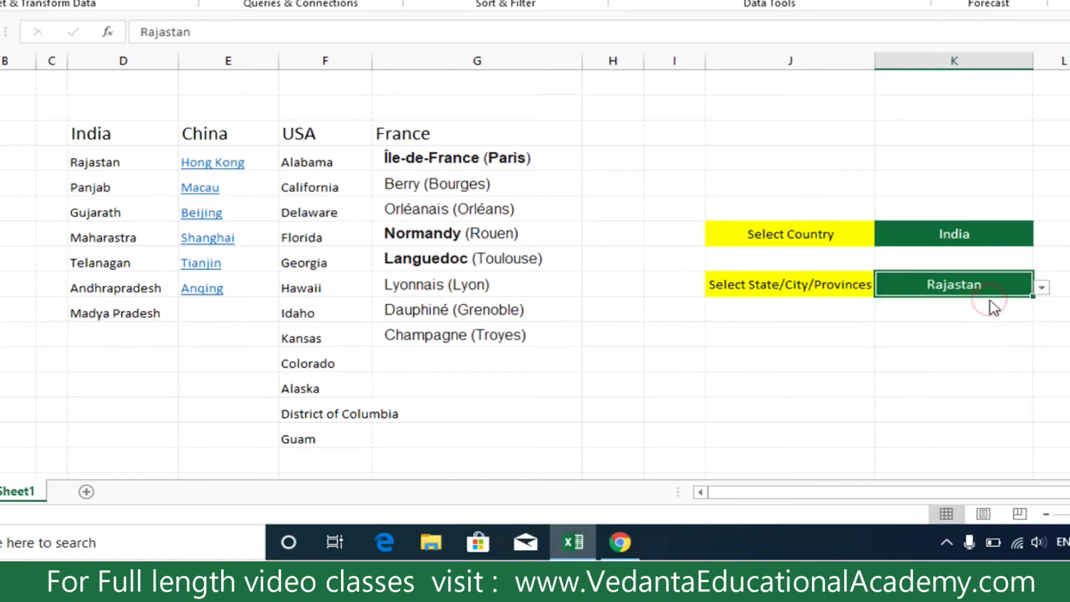
# Set the country in K7 to France and choose Orléanais (Orléans) in the dependent dropdown K9
pyautogui.click(1018, 237)
pyautogui.click(1041, 236)
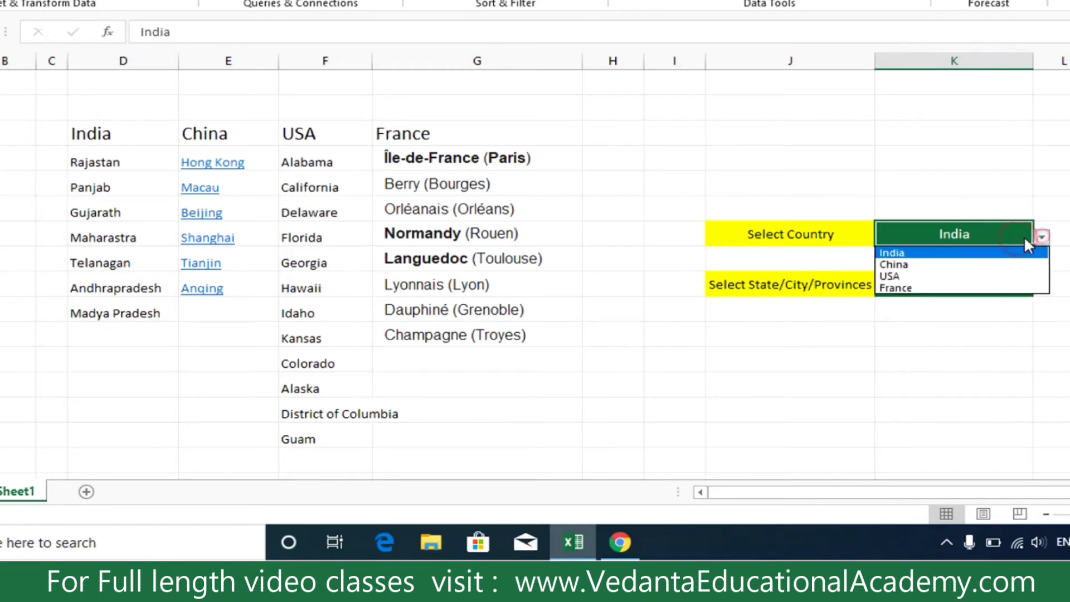
pyautogui.click(992, 288)
pyautogui.click(984, 285)
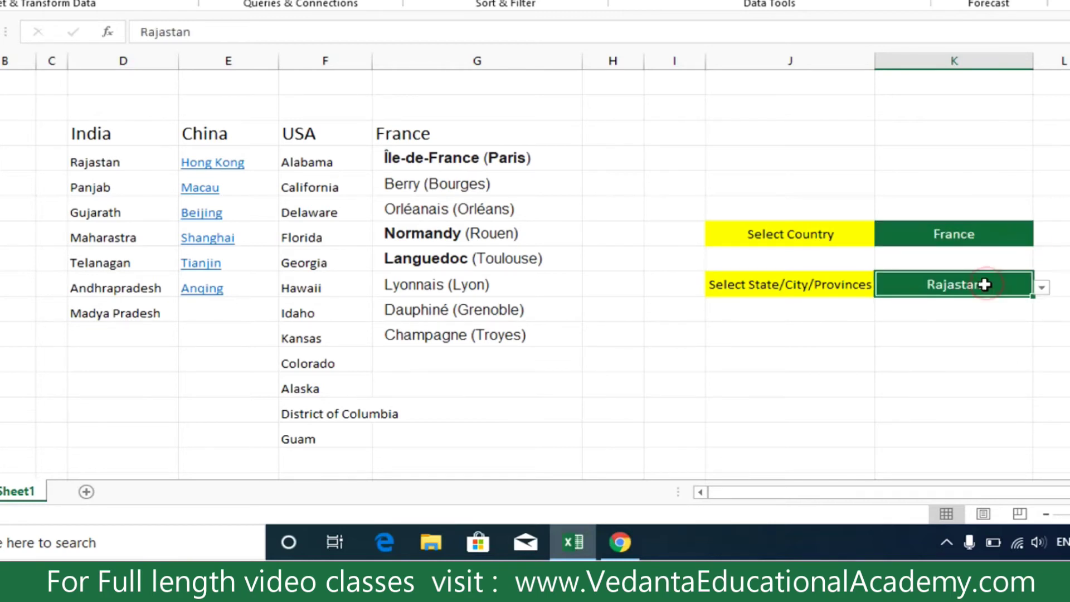
pyautogui.click(1042, 288)
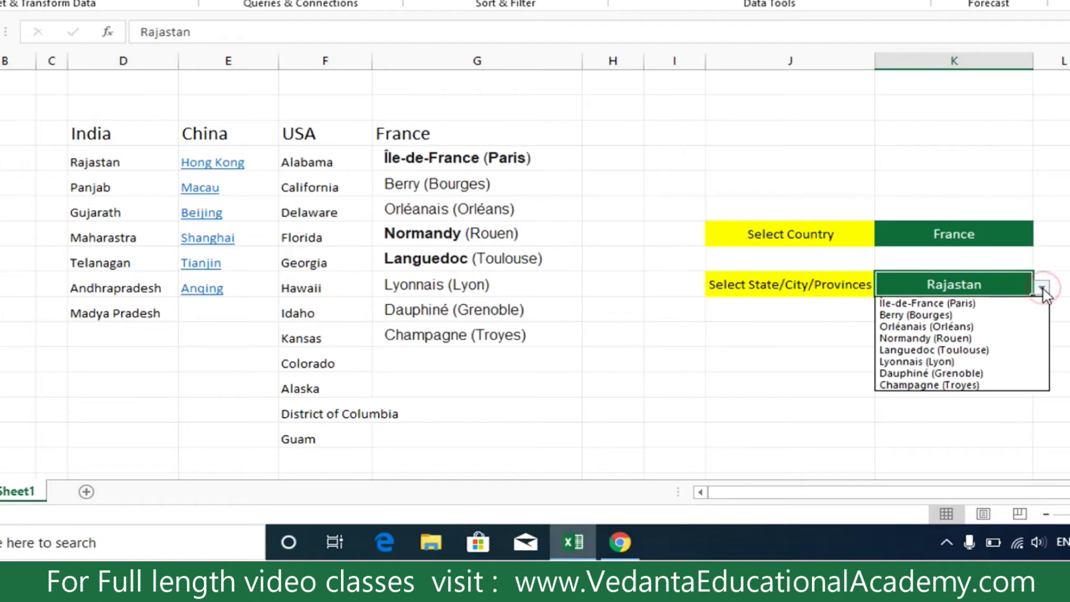
pyautogui.click(981, 326)
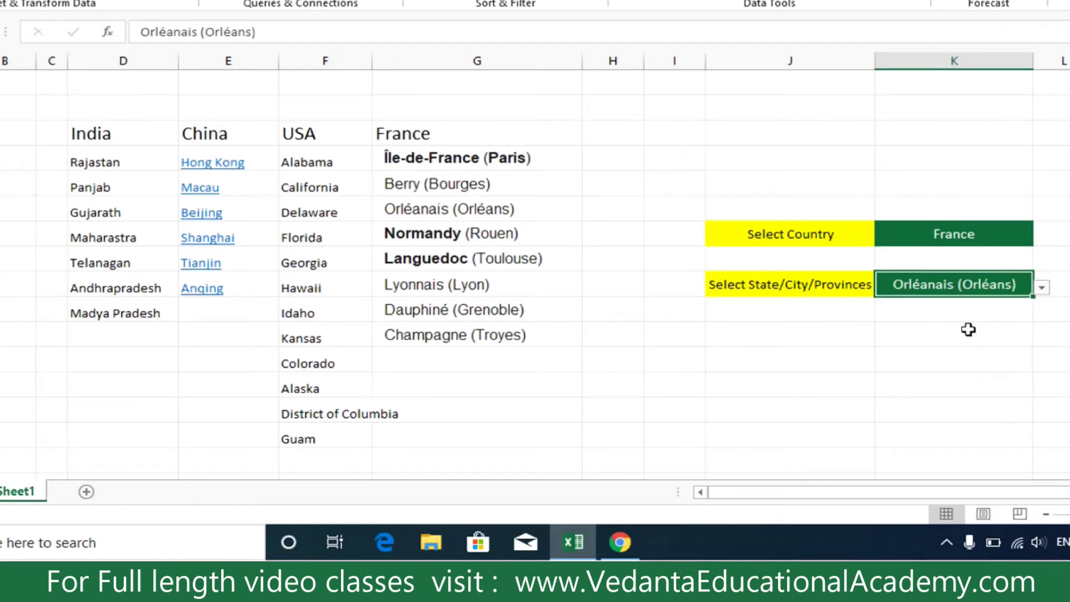
# Set the country to China and check the entries offered in the dependent dropdown K9
pyautogui.click(1026, 232)
pyautogui.click(1043, 238)
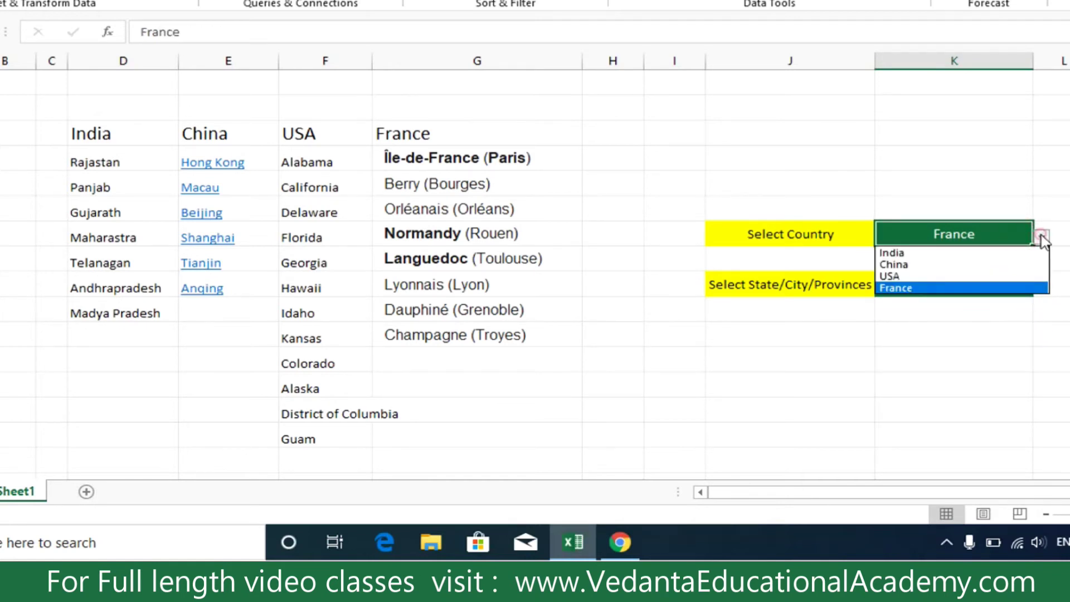
pyautogui.click(990, 266)
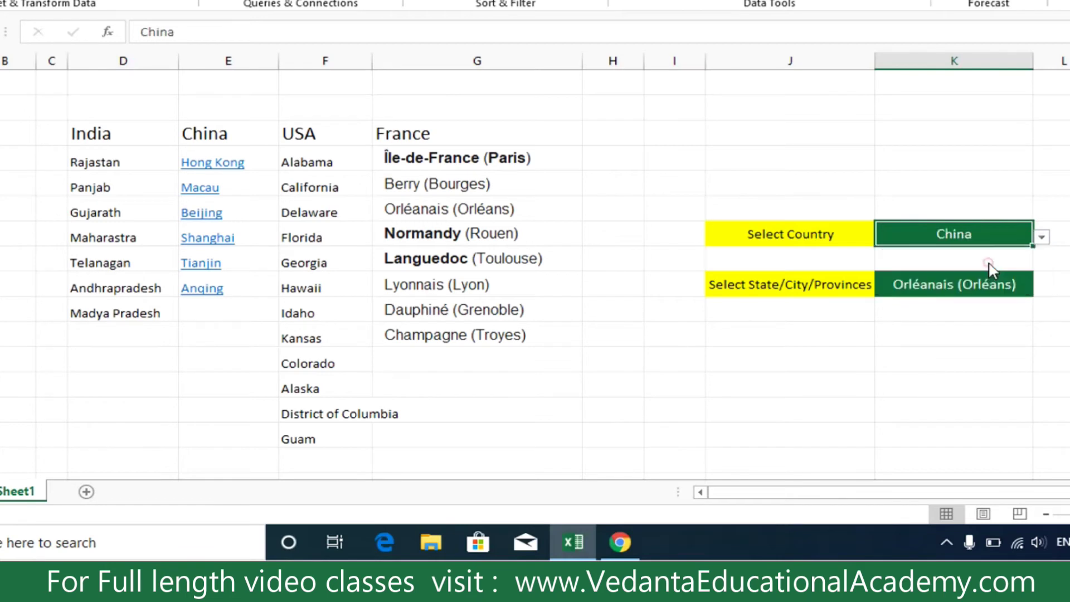
pyautogui.click(968, 283)
pyautogui.click(1041, 288)
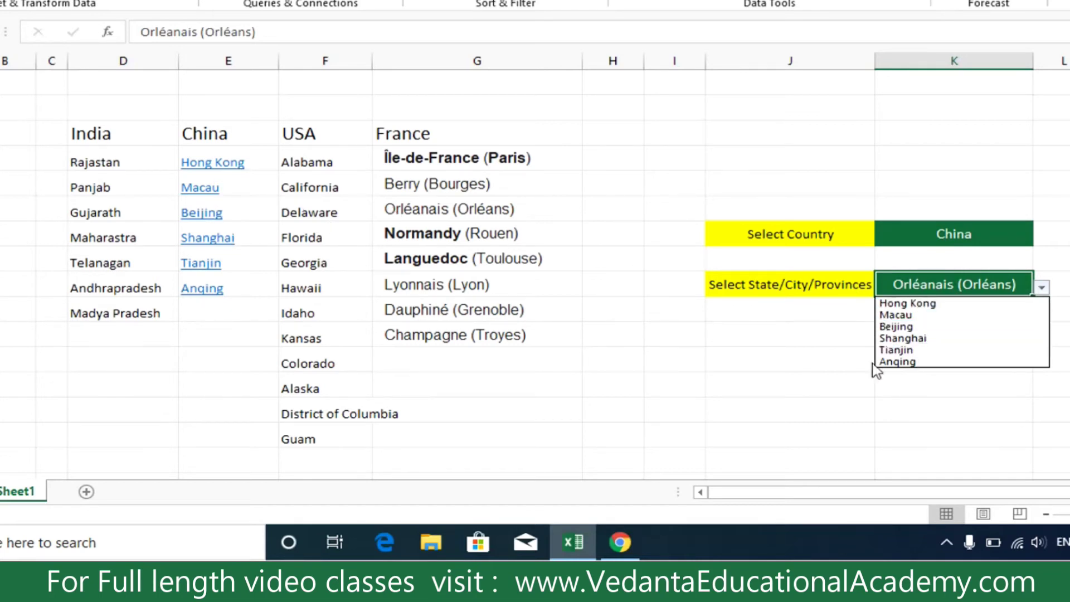
pyautogui.press('Escape')
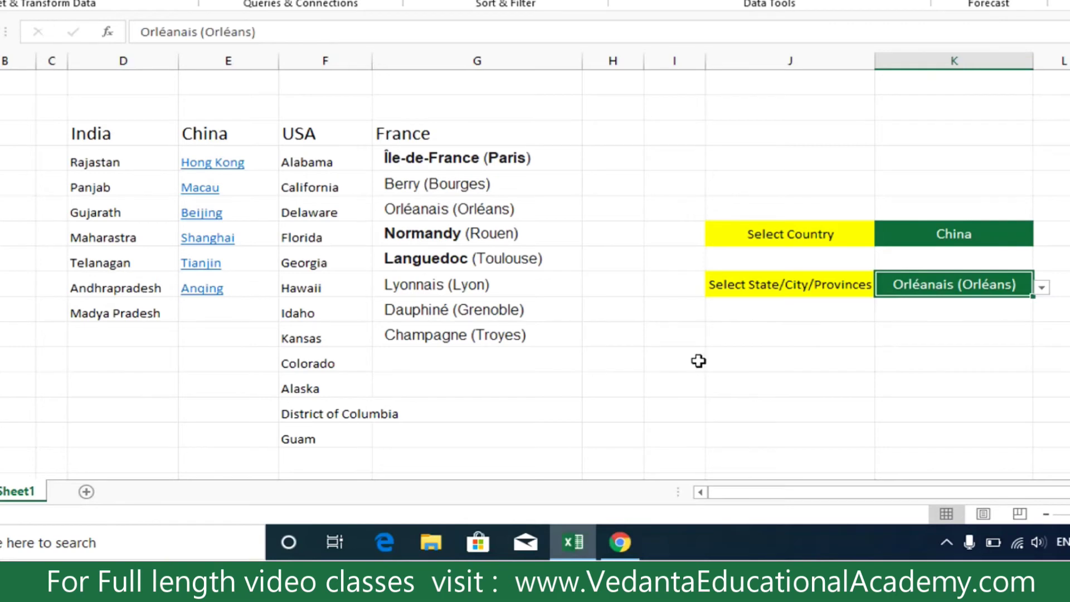
# Select the country data B2:G16, and add a new worksheet with the range F4:N17 selected
pyautogui.click(12, 101)
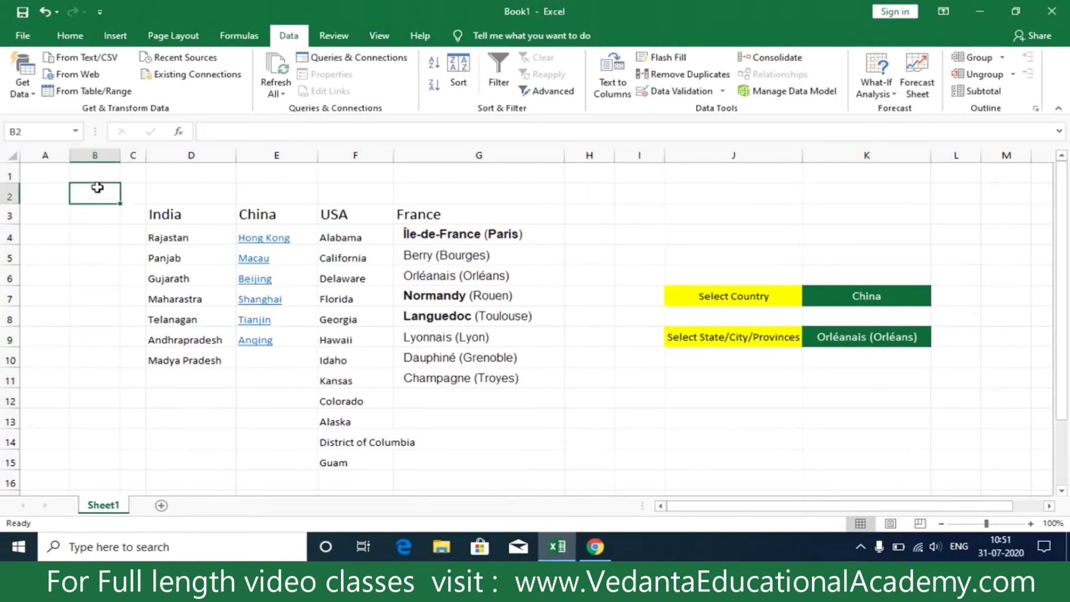
pyautogui.moveTo(97, 188); pyautogui.dragTo(532, 471)
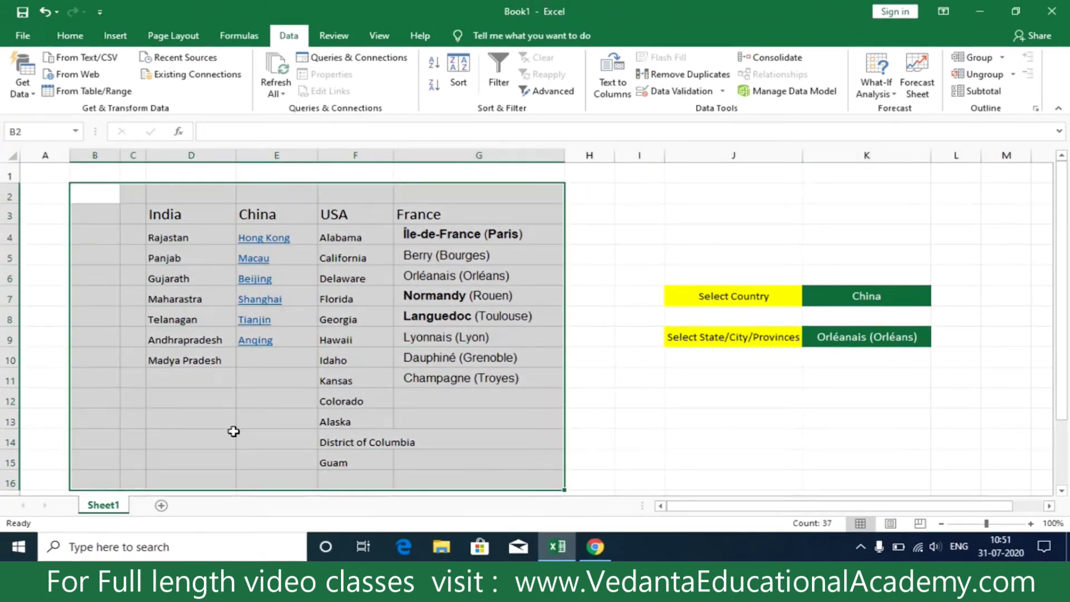
pyautogui.click(160, 506)
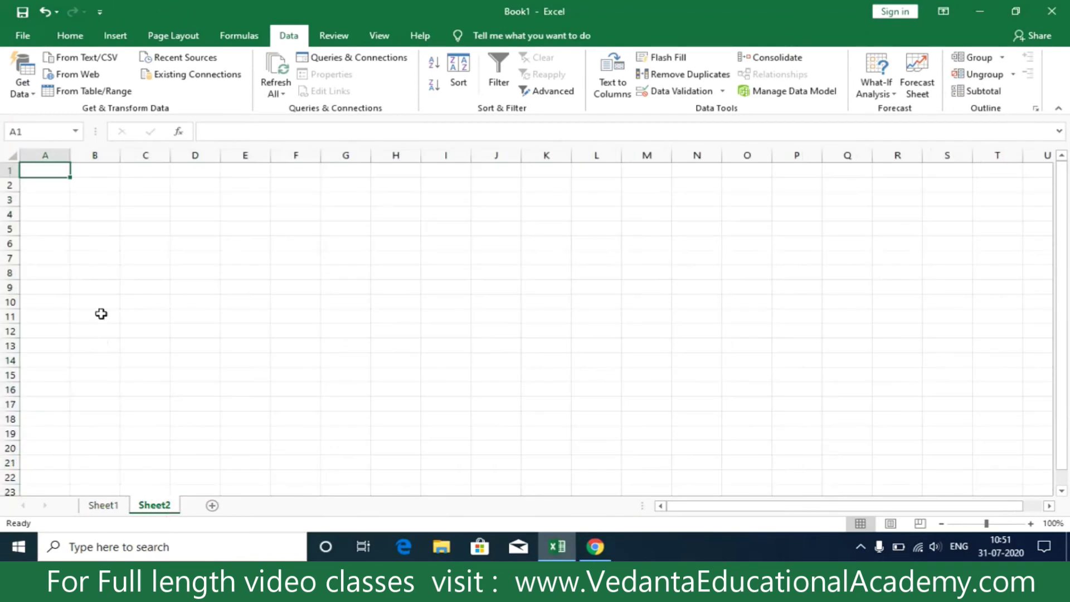
pyautogui.moveTo(298, 213); pyautogui.dragTo(709, 405)
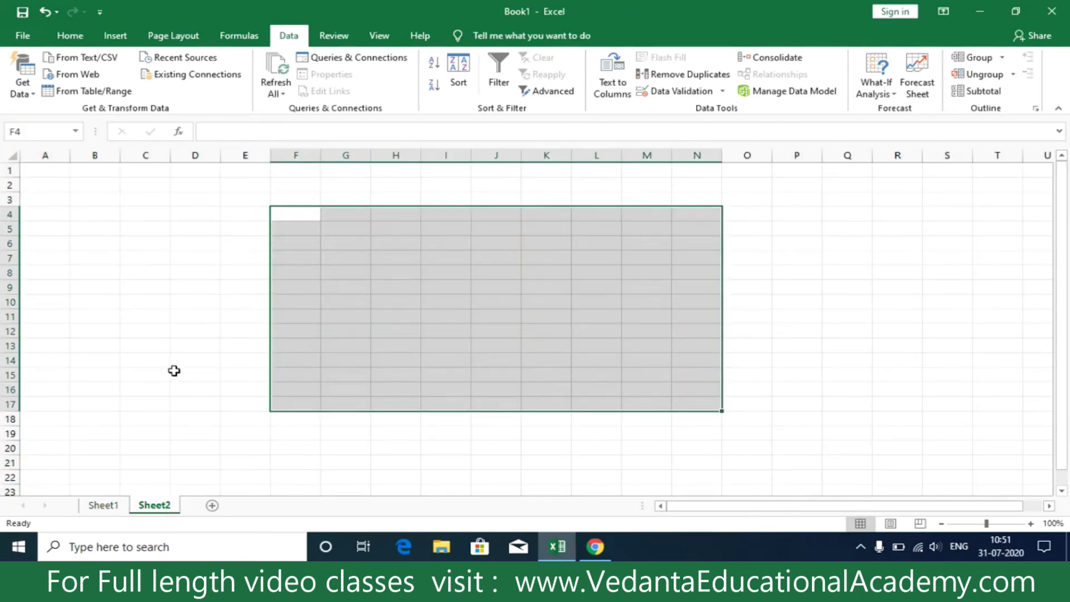
# Select the dropdown area I4:K11 on Sheet1 and hide Sheet2
pyautogui.click(103, 505)
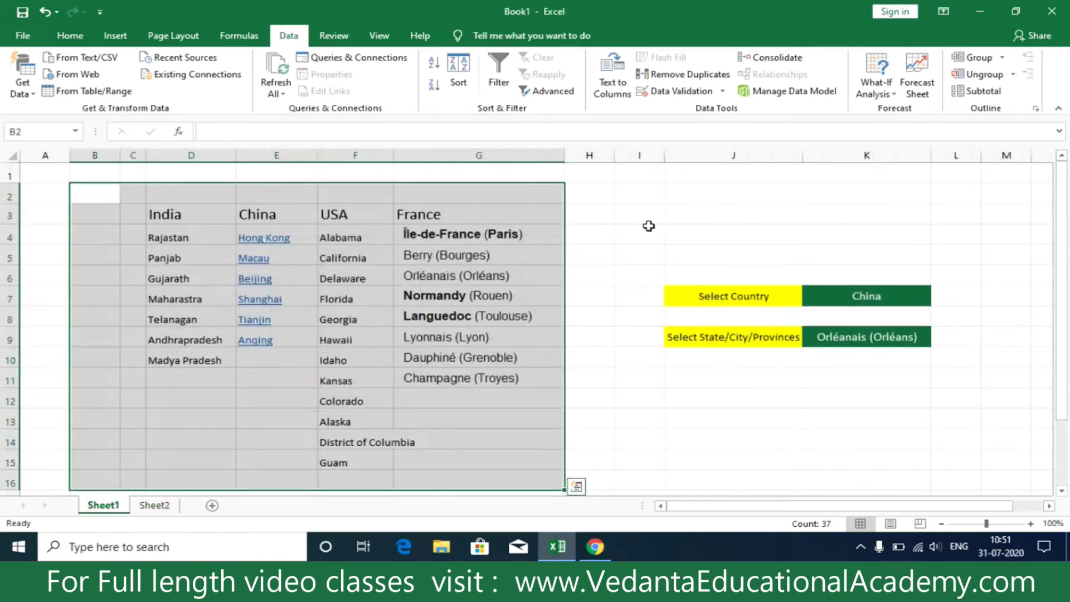
pyautogui.moveTo(649, 226); pyautogui.dragTo(832, 375)
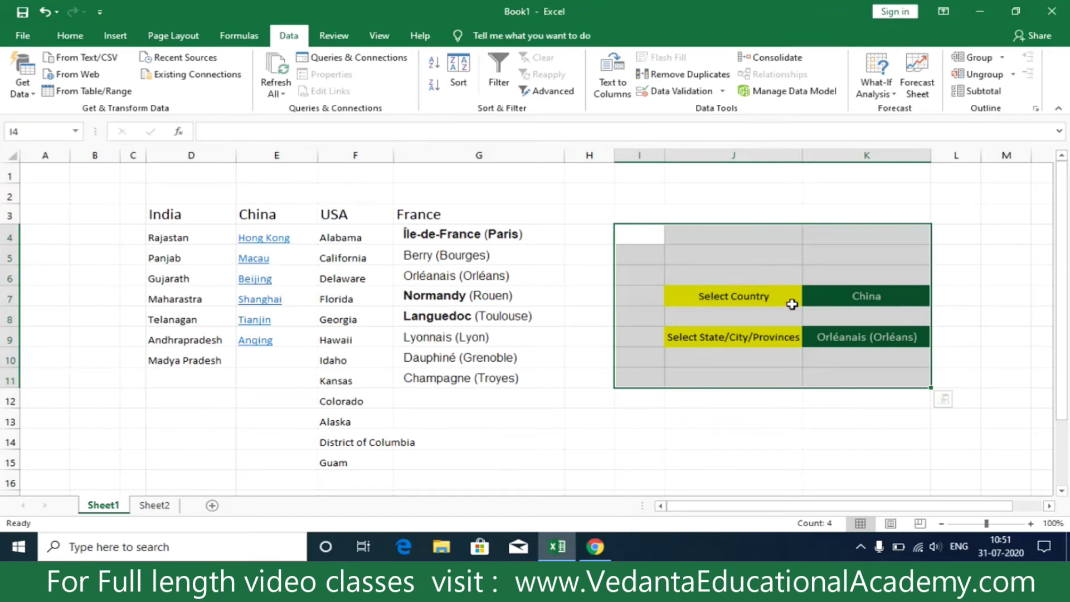
pyautogui.click(154, 505)
pyautogui.rightClick(158, 508)
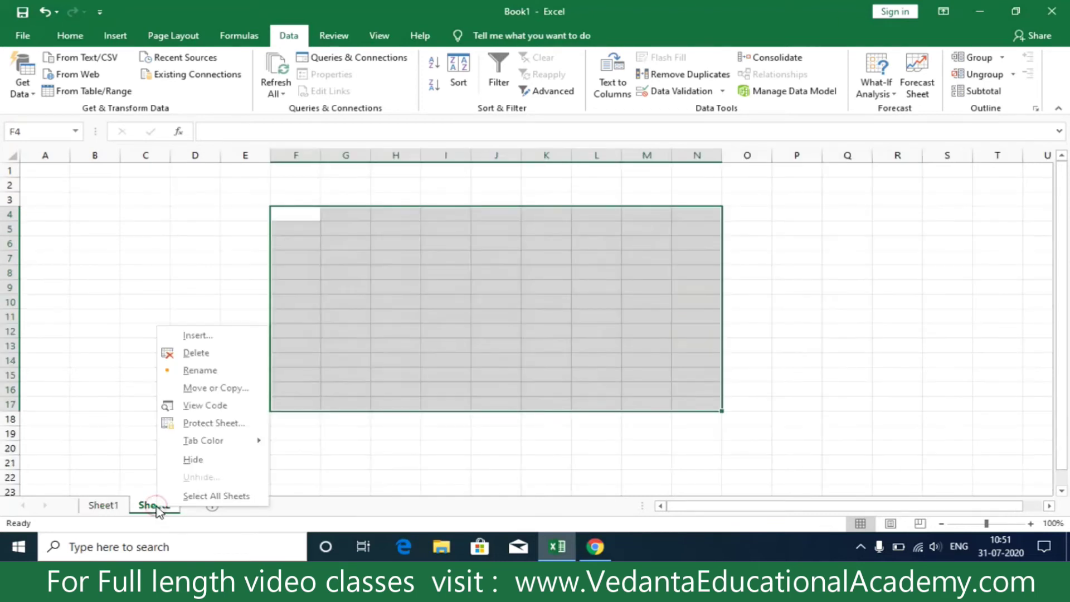
pyautogui.click(185, 459)
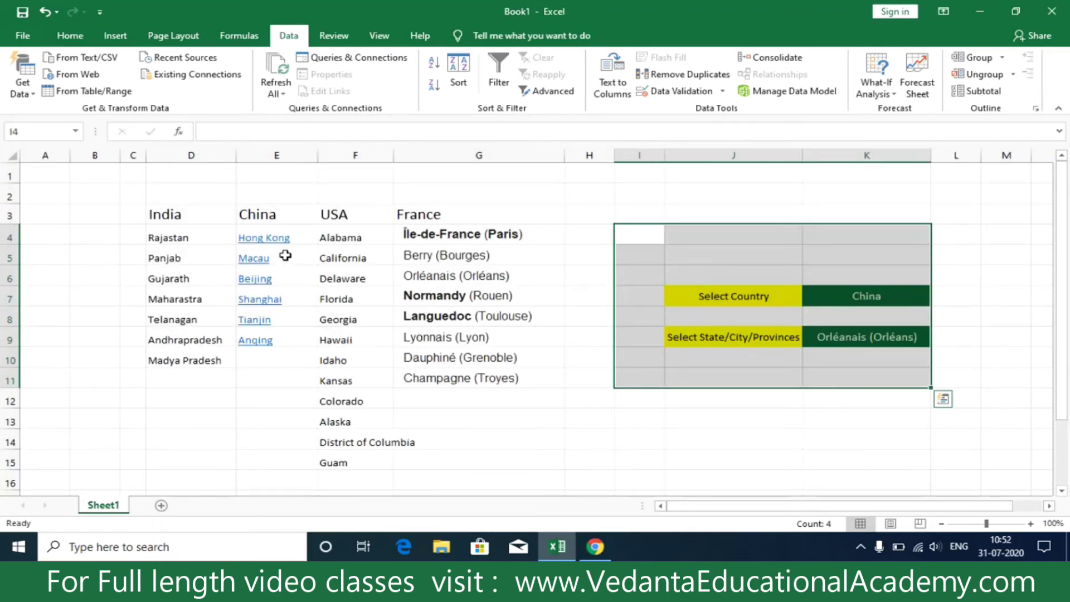
# Set the country in K7 to India and choose Rajastan in the dependent dropdown K9
pyautogui.click(841, 294)
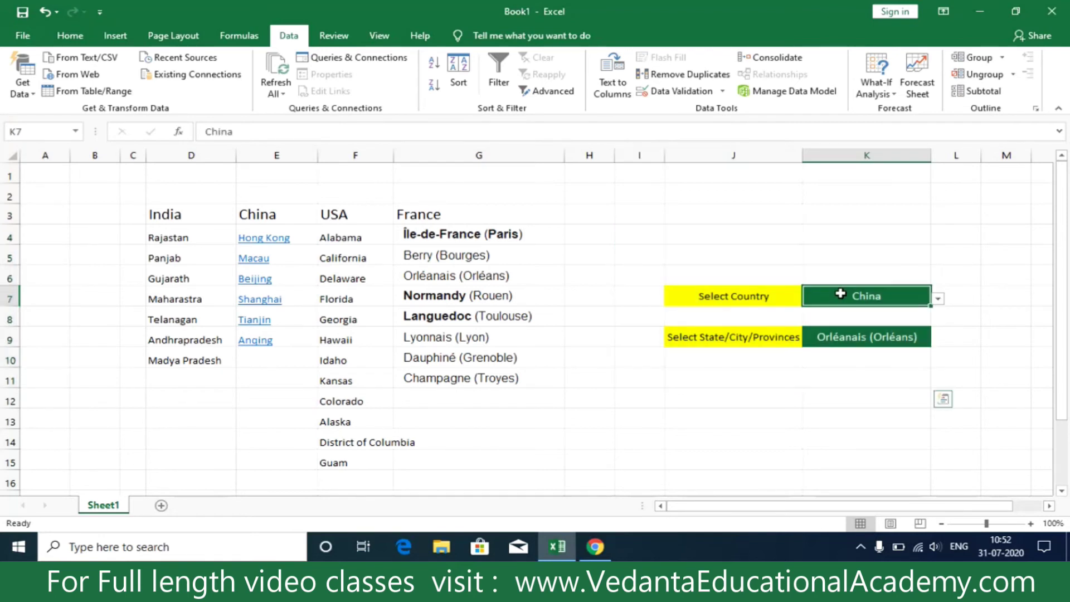
pyautogui.click(939, 299)
pyautogui.click(878, 314)
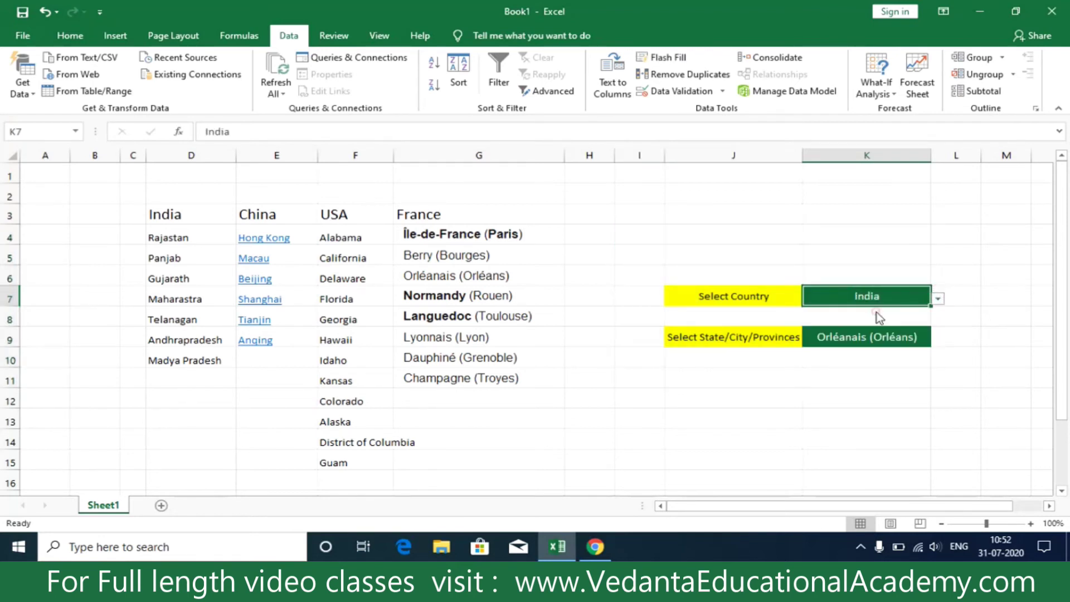
pyautogui.click(877, 339)
pyautogui.click(939, 339)
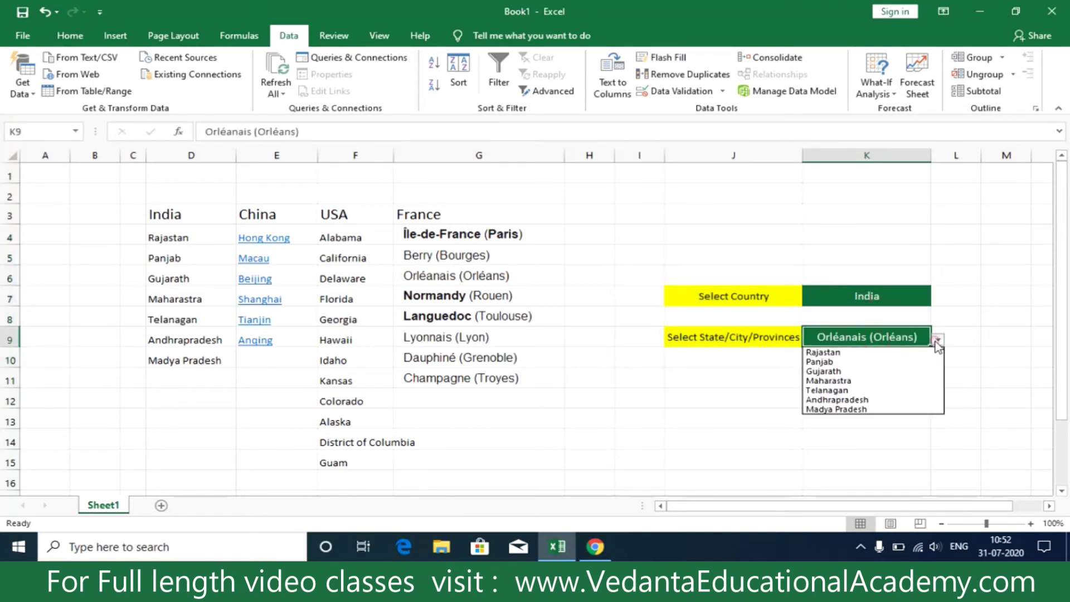
pyautogui.click(903, 353)
# Delete Rajastan from cell D4 of the India list and check the entries offered in the dropdown K9
pyautogui.click(207, 416)
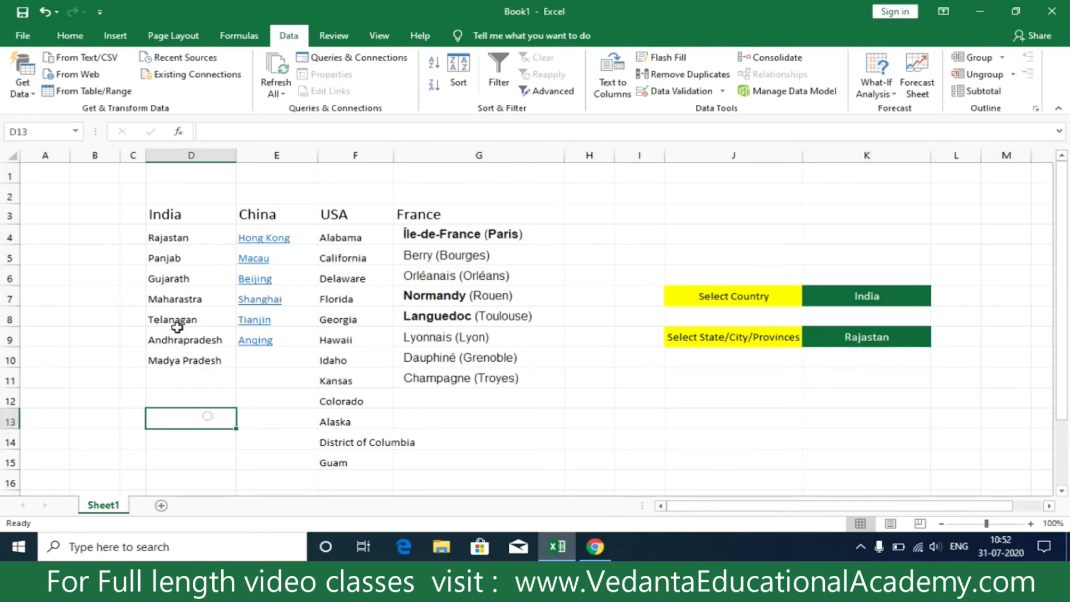
pyautogui.click(182, 237)
pyautogui.press('Delete')
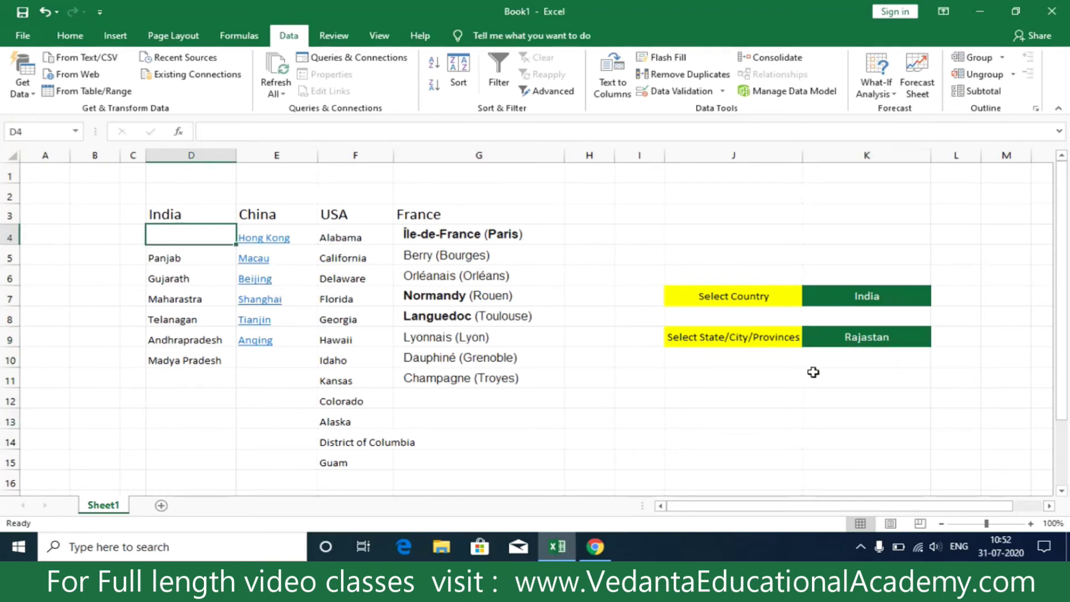
pyautogui.click(814, 372)
pyautogui.click(867, 335)
pyautogui.click(938, 339)
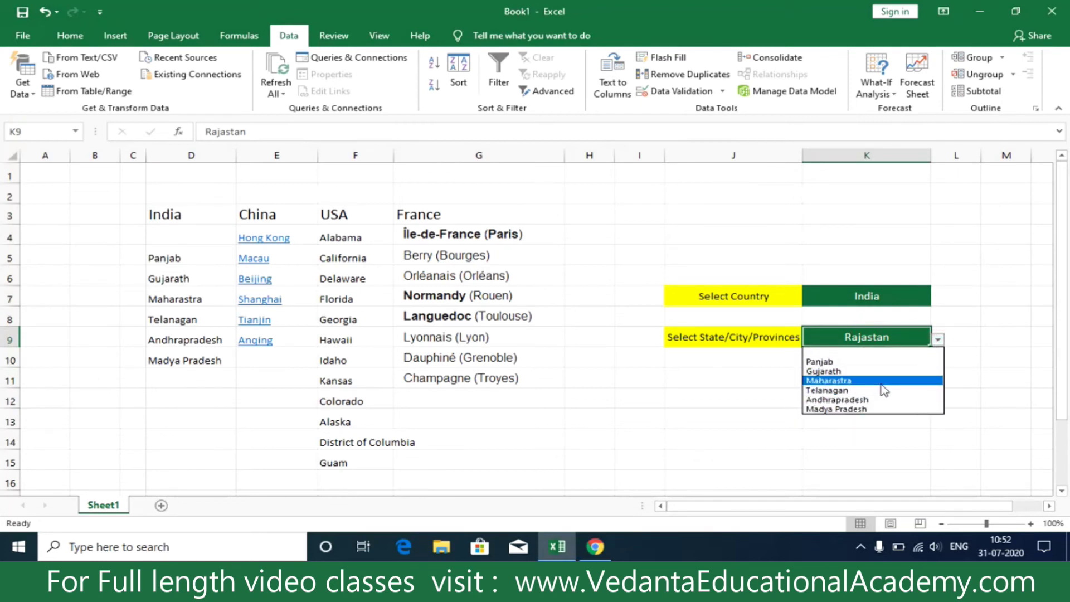
pyautogui.click(88, 175)
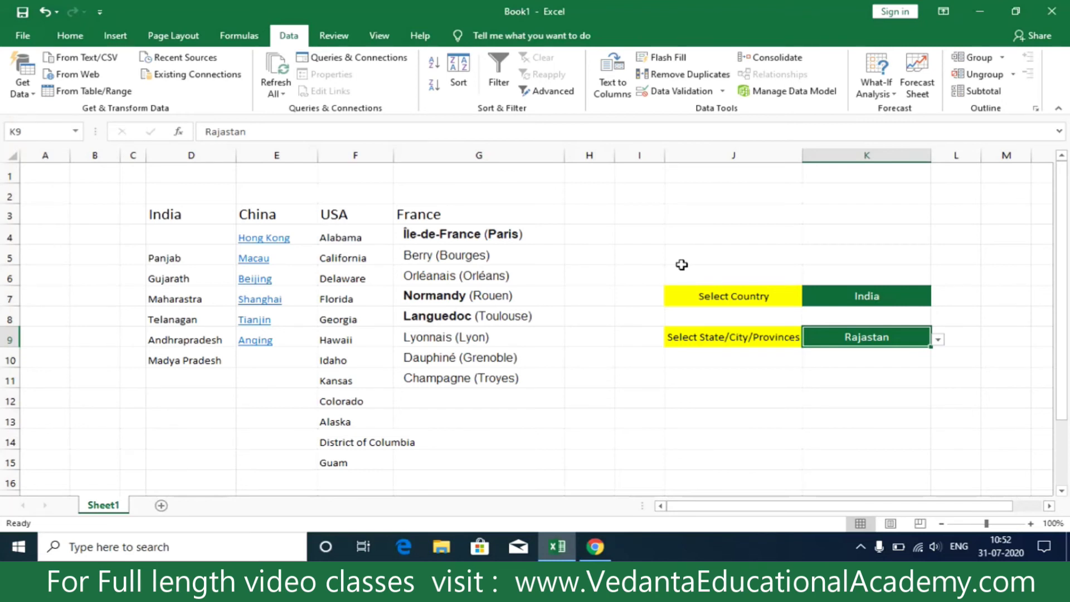
# Select the dropdown area J4:K13 on Sheet1 and unhide Sheet2
pyautogui.moveTo(141, 190); pyautogui.dragTo(504, 483)
pyautogui.moveTo(678, 234); pyautogui.dragTo(913, 428)
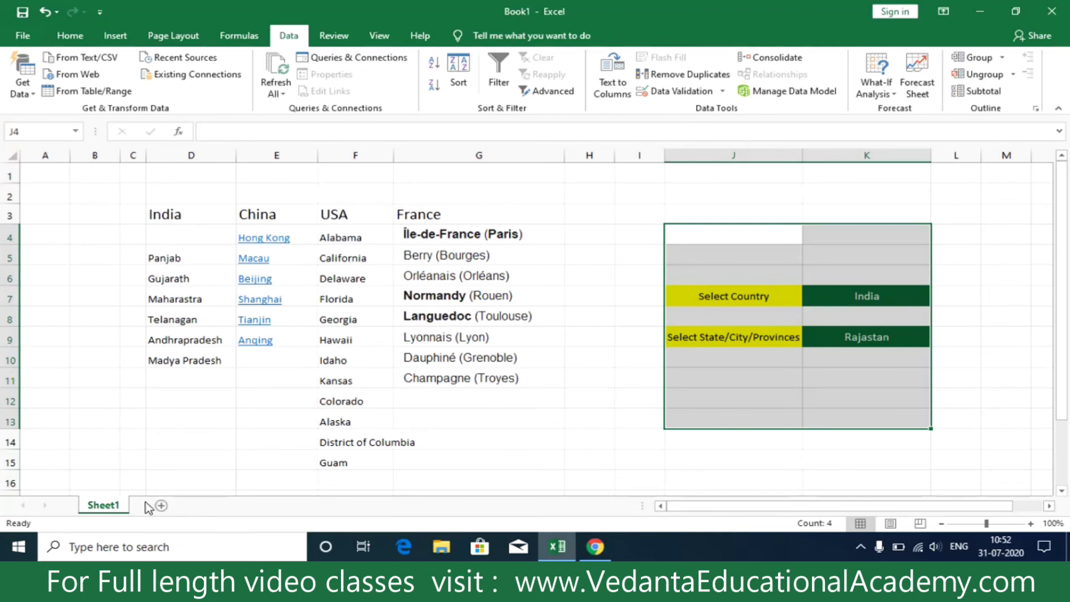
pyautogui.rightClick(108, 511)
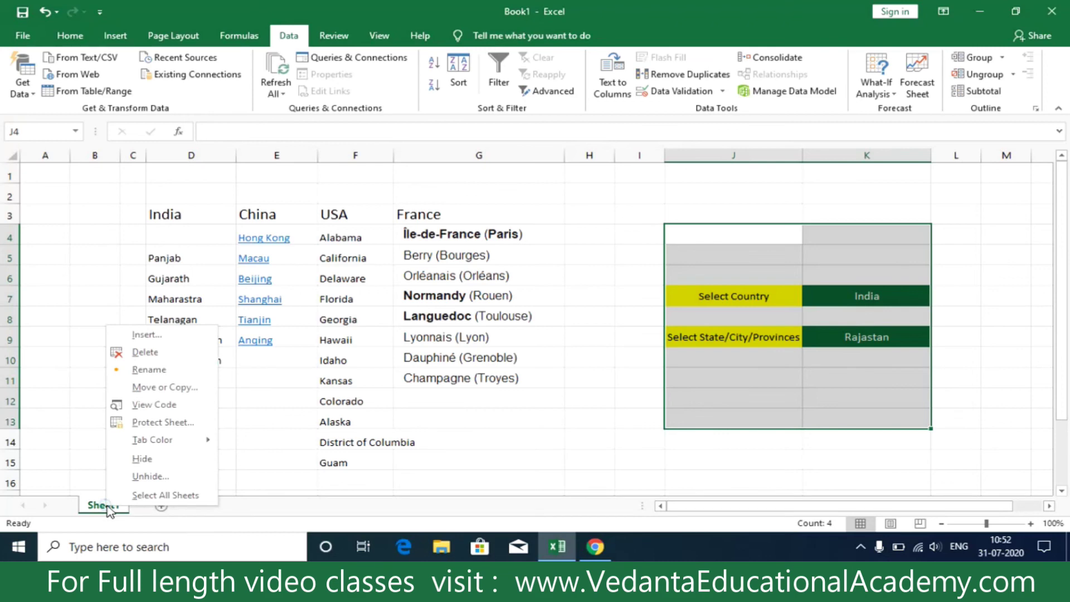
pyautogui.click(138, 474)
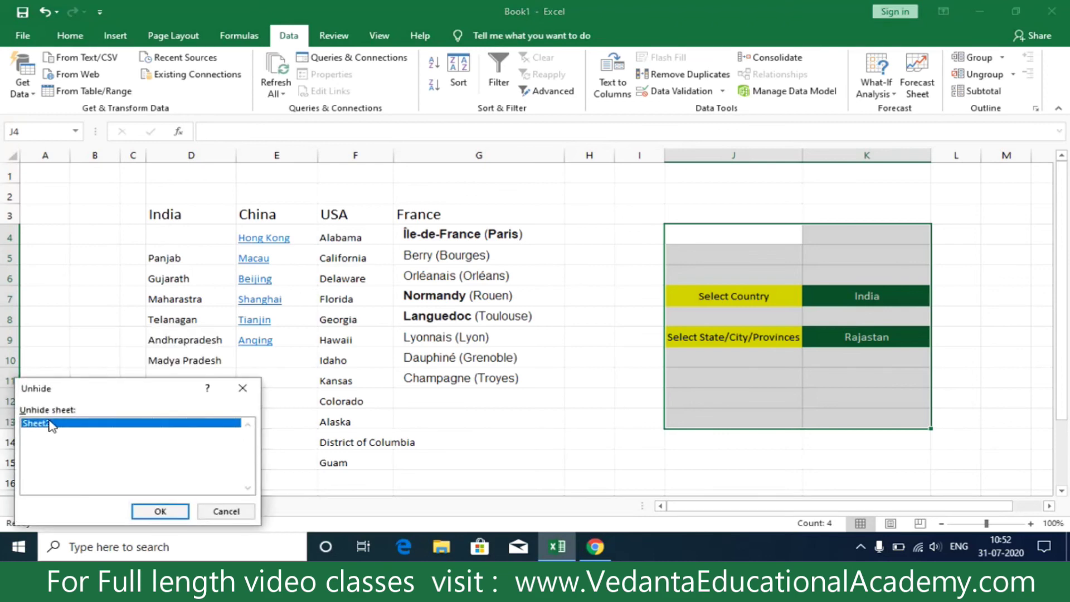
pyautogui.click(160, 511)
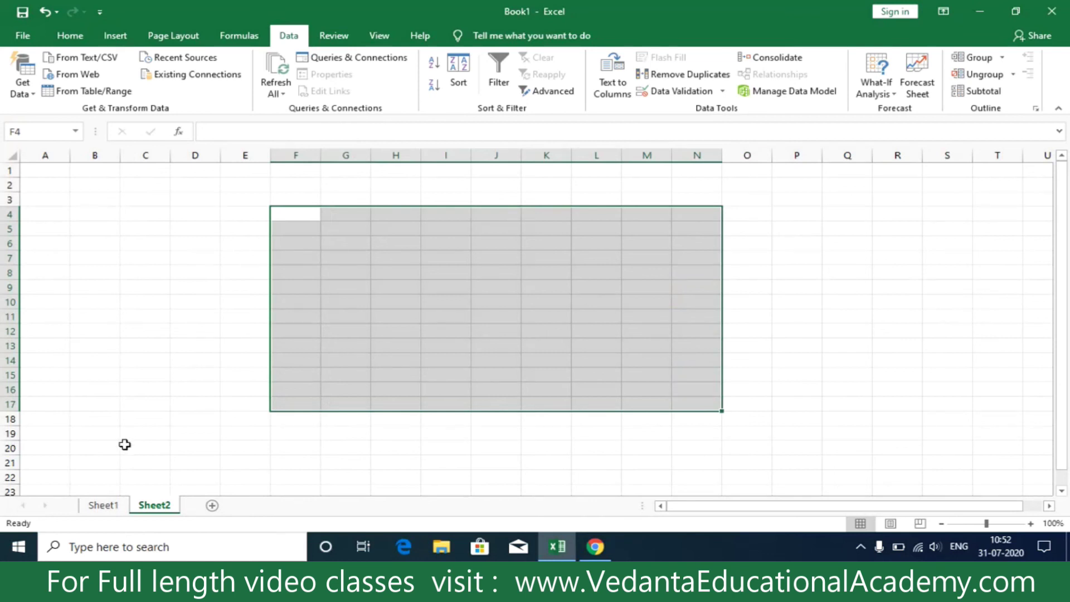
# Return to Sheet1 and remove the dropdown from K9 by setting its data validation to allow any value
pyautogui.click(102, 506)
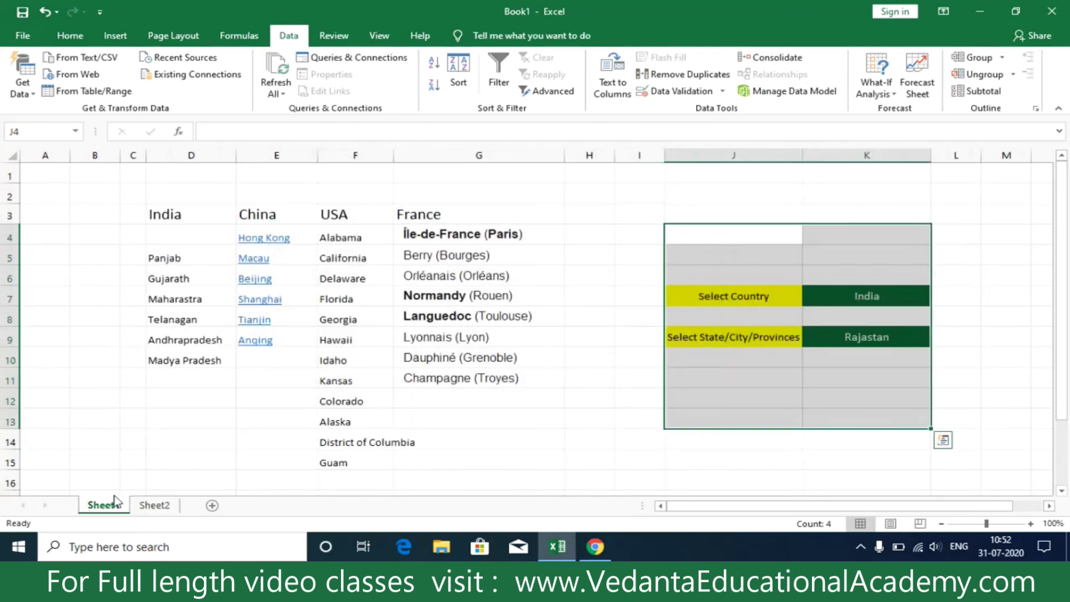
pyautogui.click(733, 399)
pyautogui.click(850, 334)
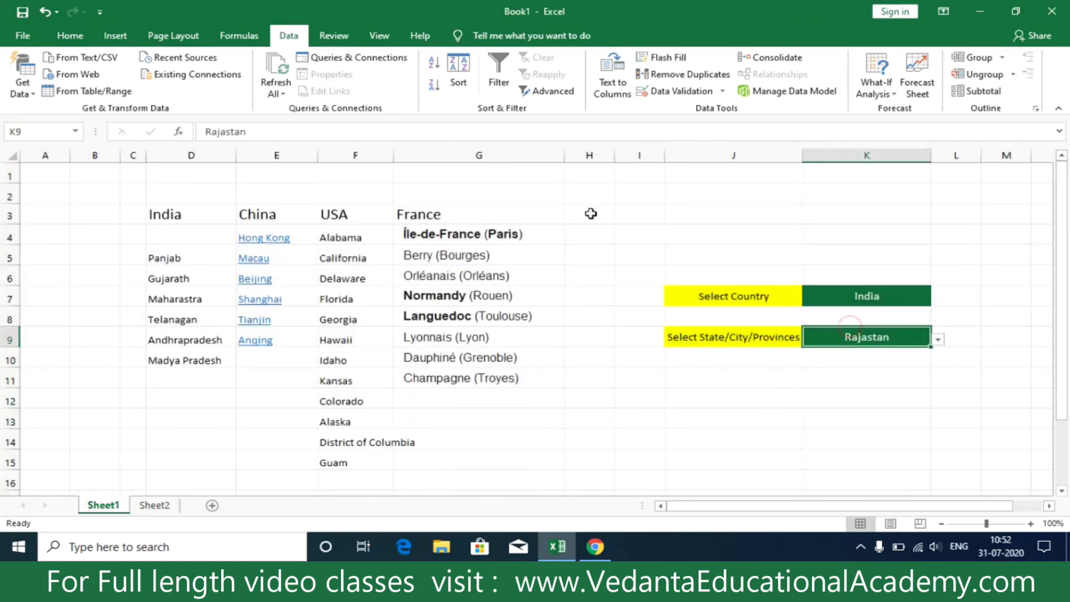
pyautogui.click(692, 94)
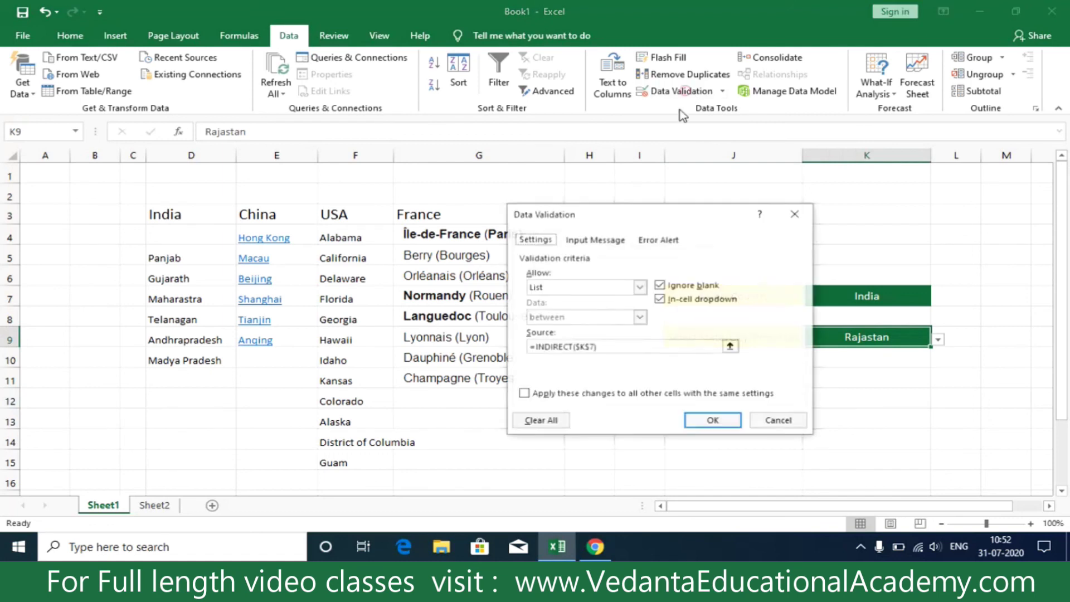
pyautogui.click(549, 289)
pyautogui.click(547, 300)
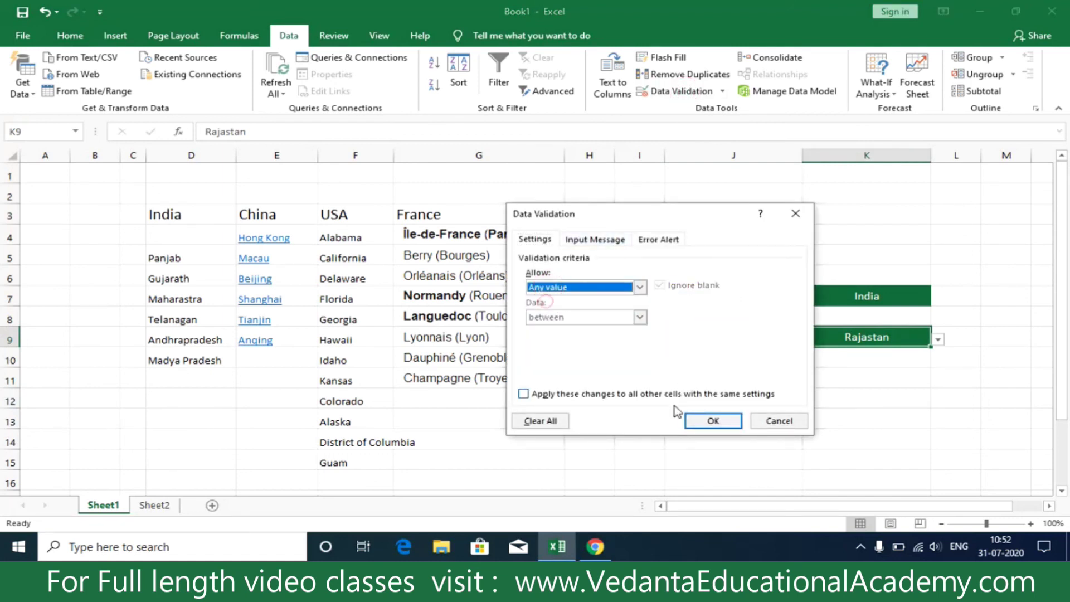
pyautogui.click(711, 421)
# Remove the country dropdown from K7 by setting its data validation to allow any value
pyautogui.click(810, 400)
pyautogui.press('Up')
pyautogui.press('Up')
pyautogui.press('Up')
pyautogui.press('Up')
pyautogui.press('Up')
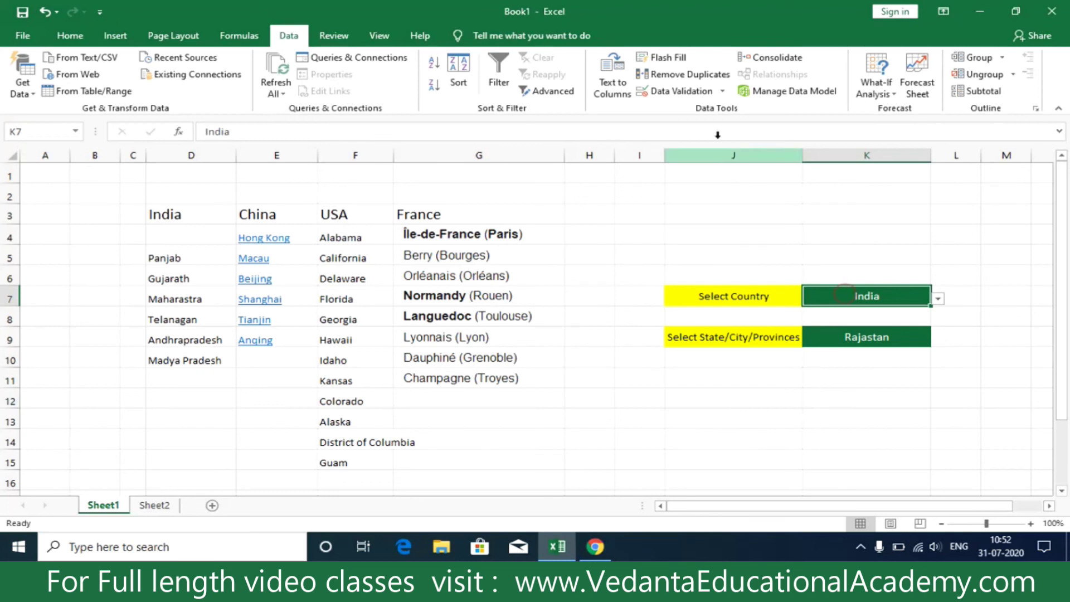
pyautogui.click(669, 90)
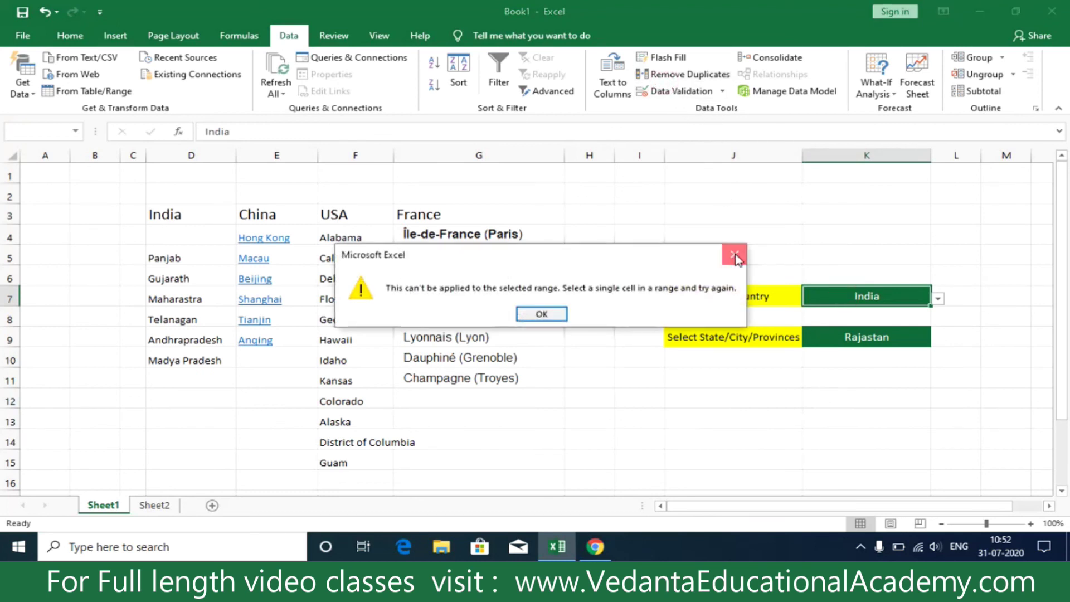
pyautogui.click(733, 252)
pyautogui.click(677, 91)
pyautogui.click(566, 287)
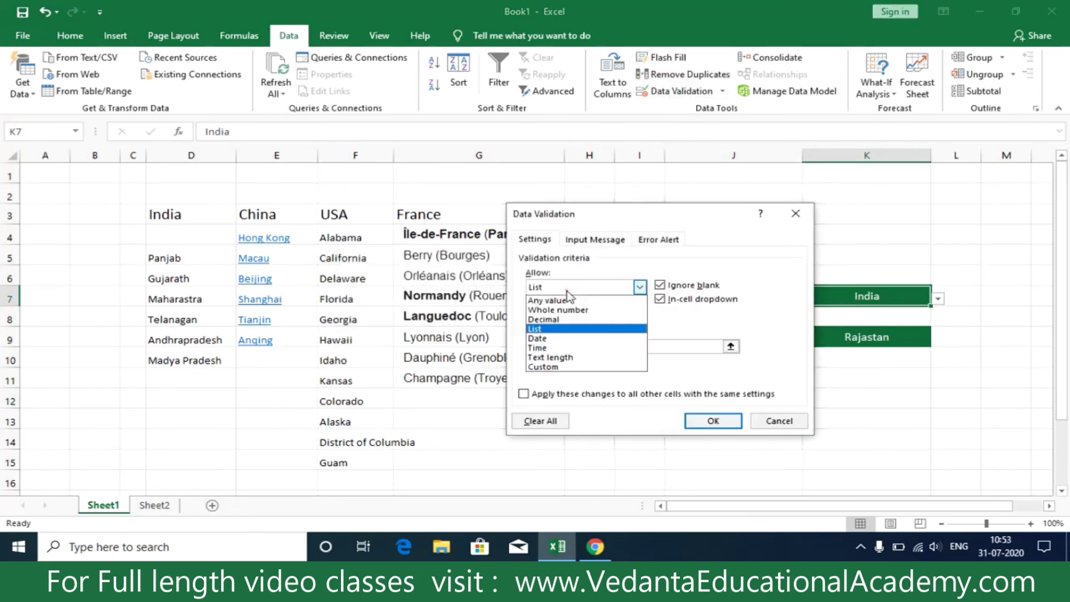
pyautogui.click(560, 301)
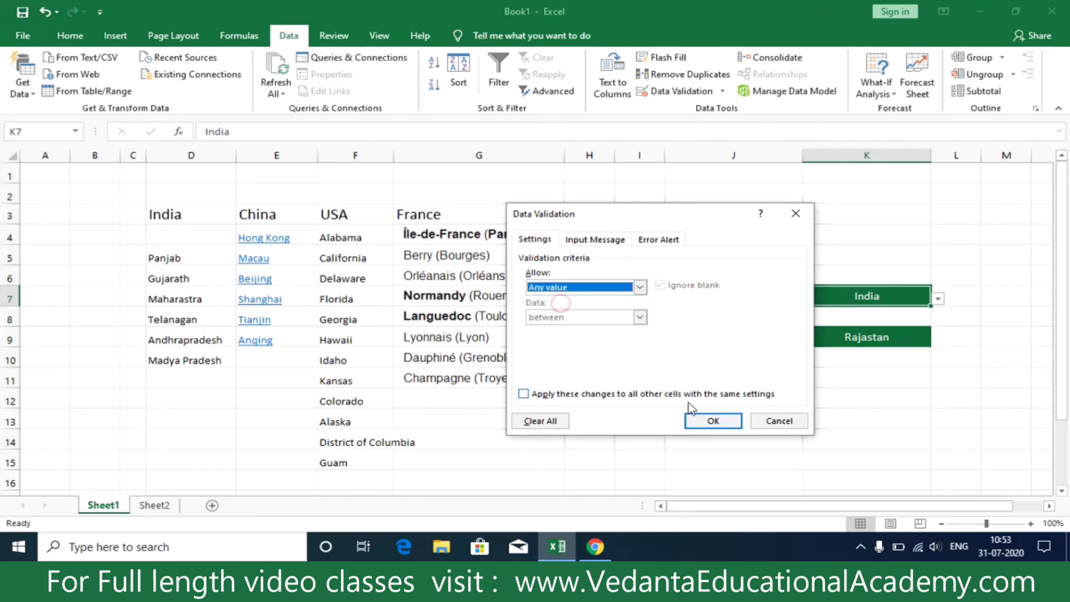
pyautogui.click(706, 422)
pyautogui.click(846, 351)
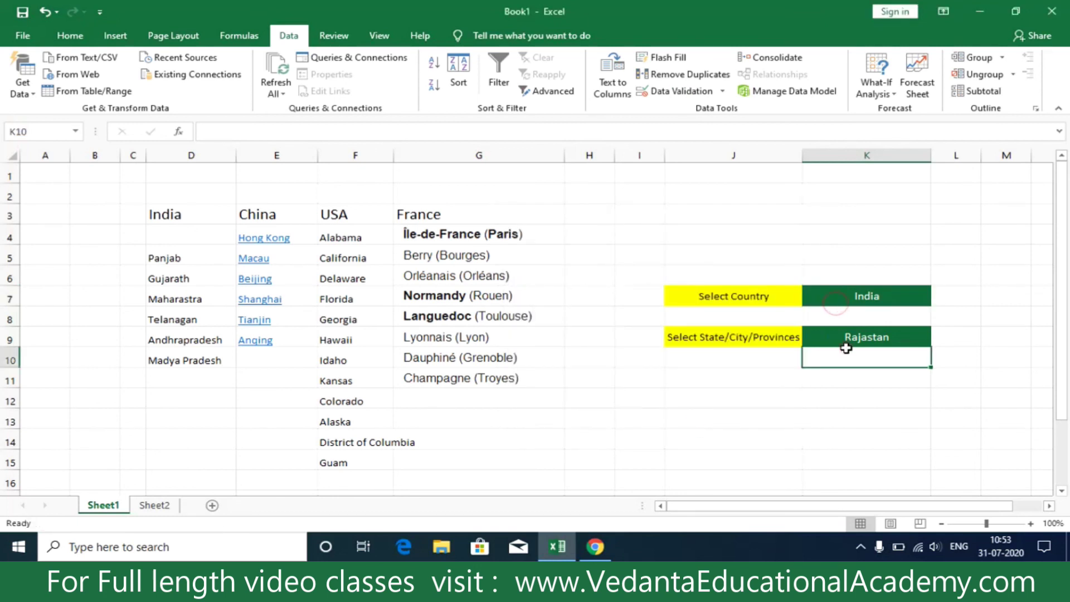